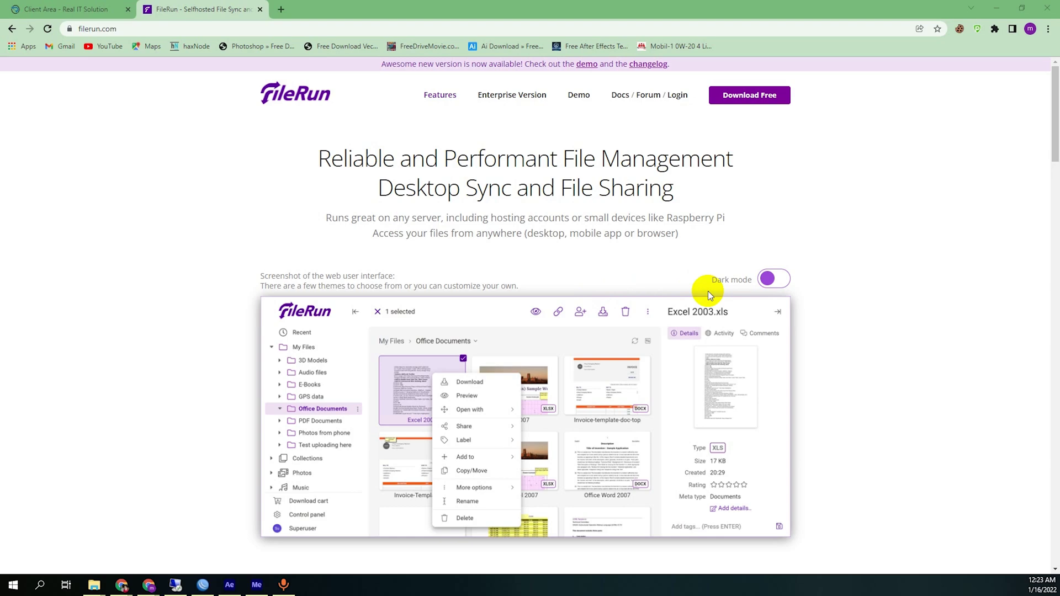
{"action": "scroll", "coordinate": [708, 290], "scroll_direction": "down", "scroll_amount": 3}
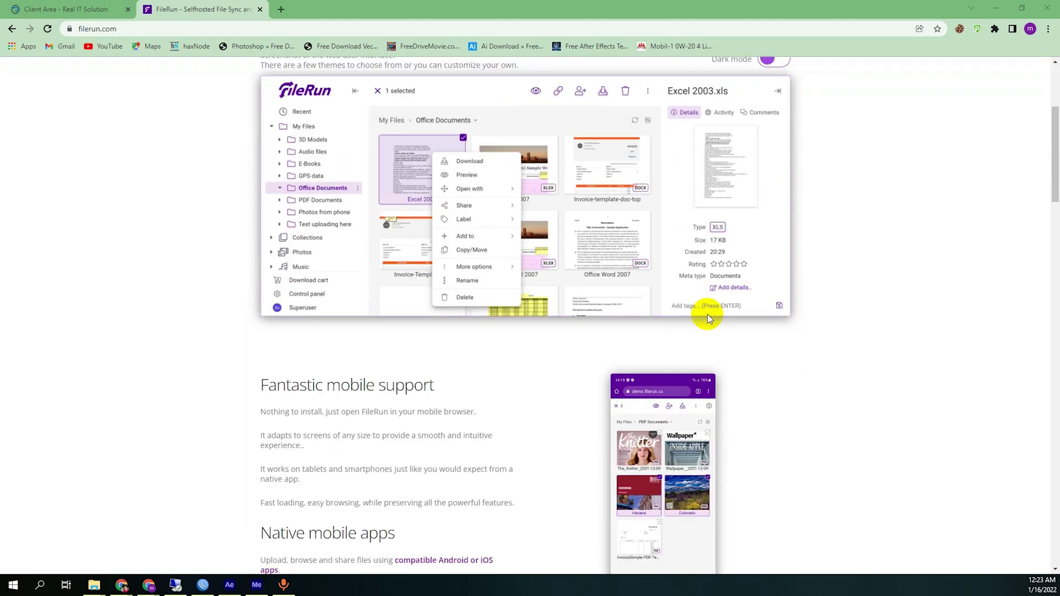
{"action": "scroll", "coordinate": [708, 314], "scroll_direction": "up", "scroll_amount": 3}
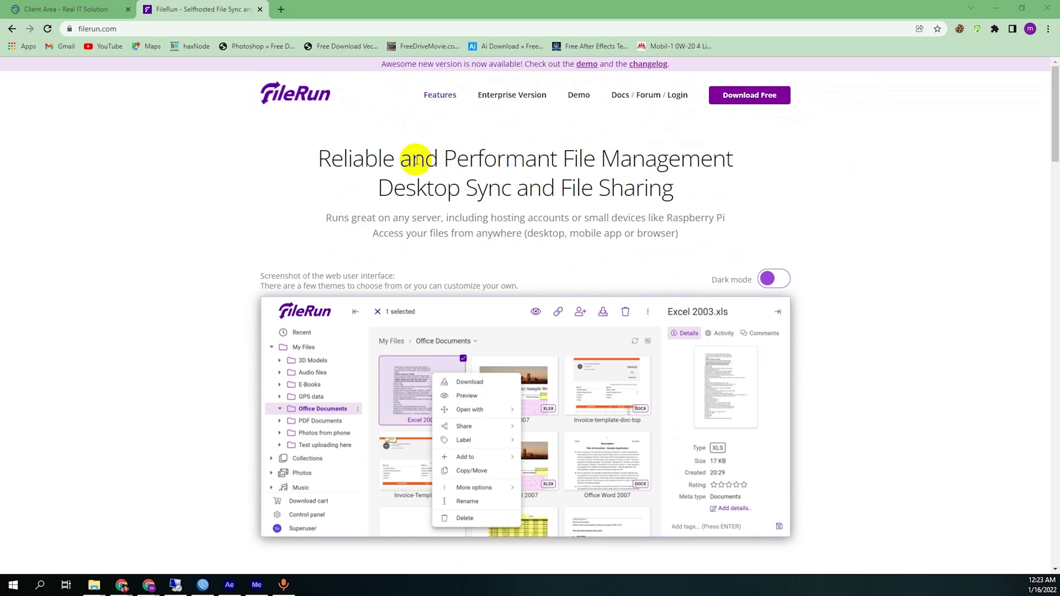
Highlight the portal's main heading, then switch to the Client Area tab
{"action": "mouse_move", "coordinate": [317, 157]}
{"action": "left_mouse_down"}
{"action": "mouse_move", "coordinate": [757, 159]}
{"action": "mouse_move", "coordinate": [320, 164]}
{"action": "left_mouse_up"}
{"action": "left_click", "coordinate": [787, 161]}
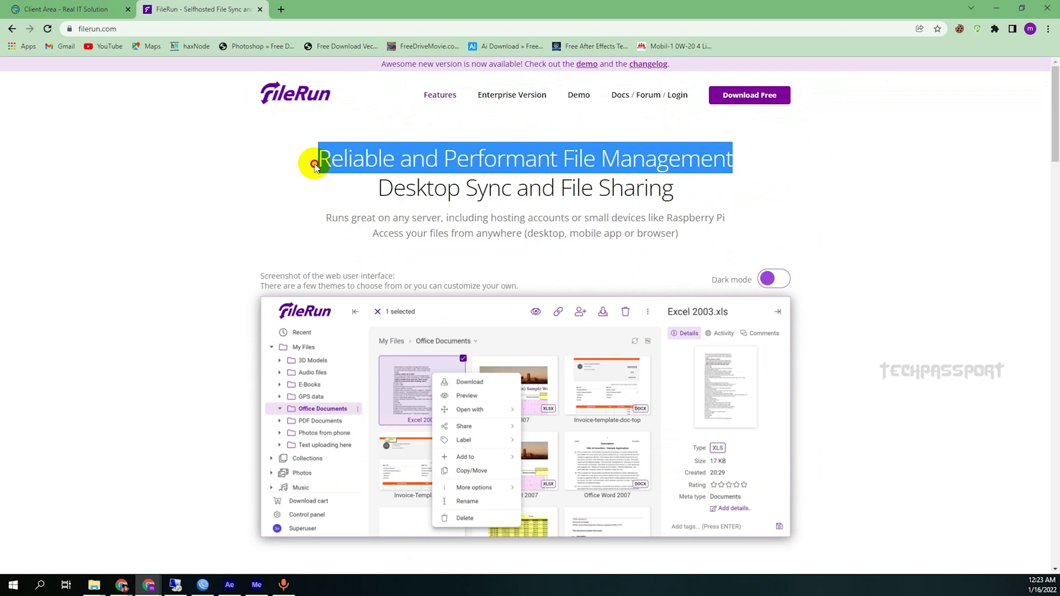
{"action": "left_click_drag", "start_coordinate": [320, 164], "coordinate": [320, 161]}
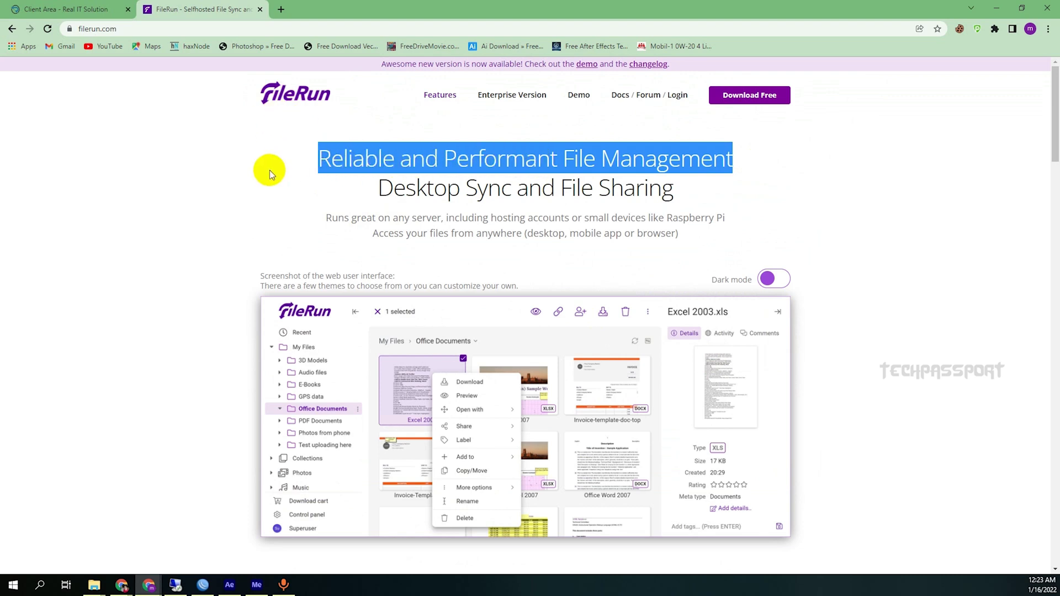
{"action": "left_click", "coordinate": [231, 207]}
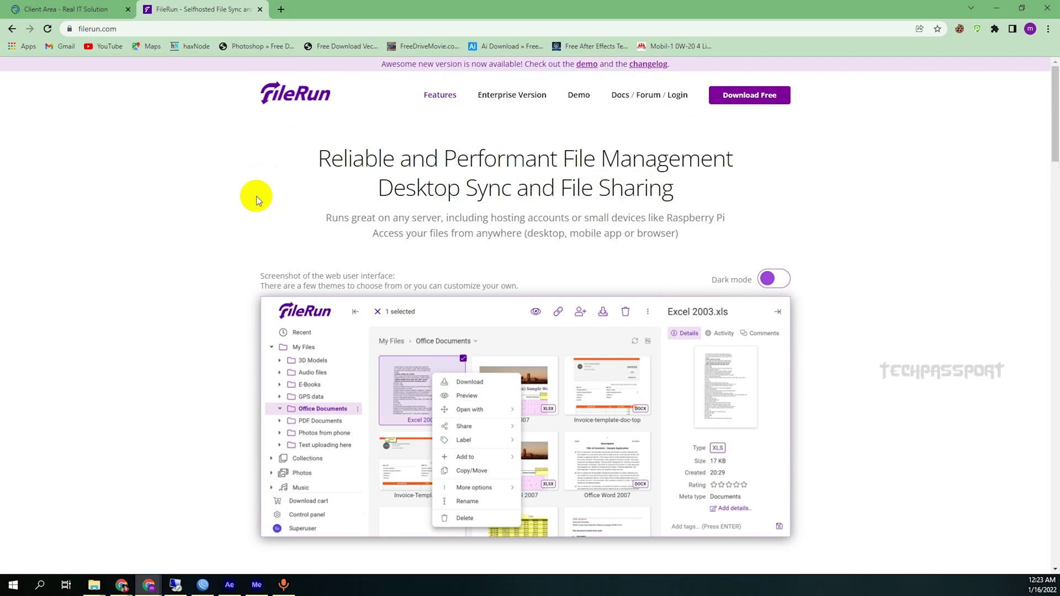
{"action": "scroll", "coordinate": [304, 129], "scroll_direction": "down", "scroll_amount": 3}
{"action": "scroll", "coordinate": [278, 201], "scroll_direction": "down", "scroll_amount": 3}
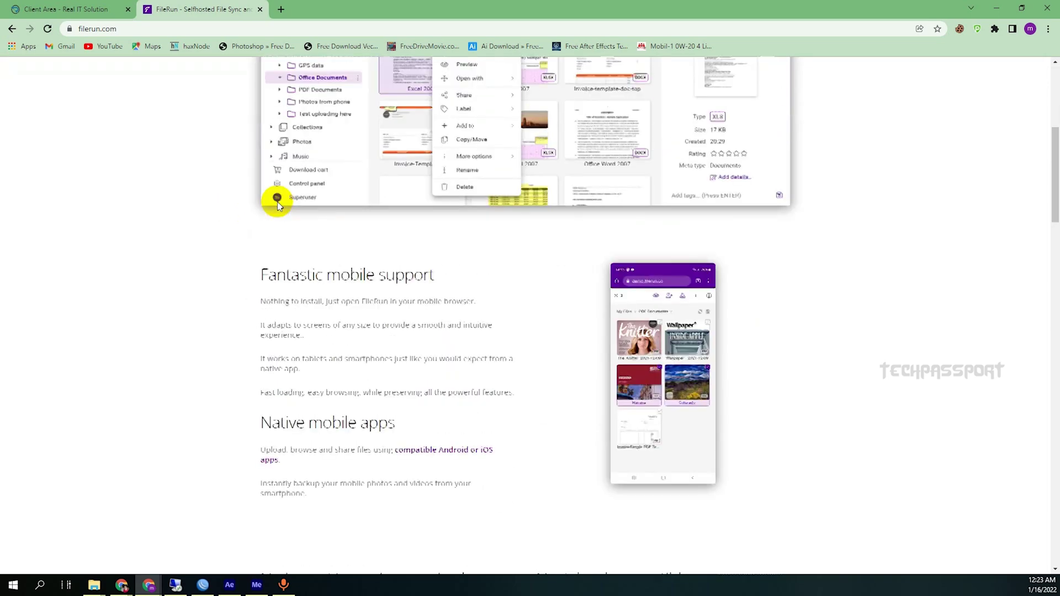
{"action": "scroll", "coordinate": [269, 211], "scroll_direction": "up", "scroll_amount": 6}
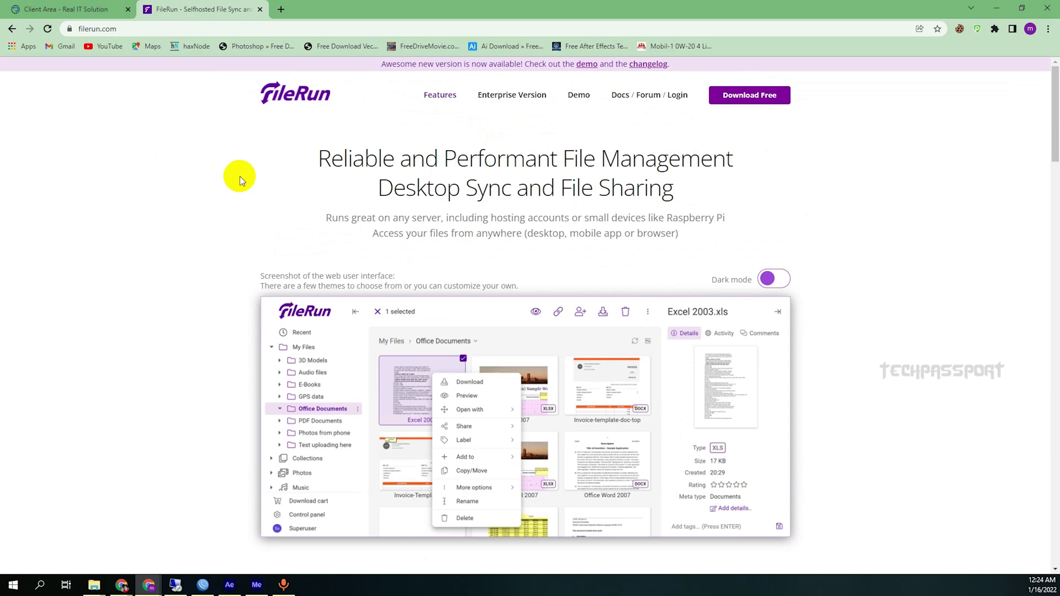
{"action": "left_click", "coordinate": [79, 9]}
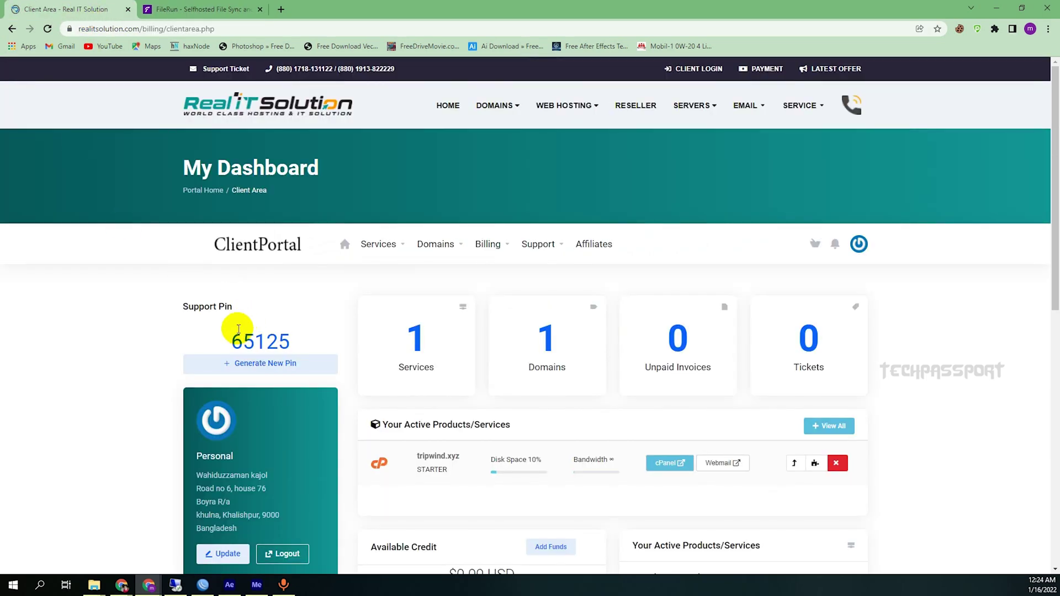
{"action": "scroll", "coordinate": [249, 323], "scroll_direction": "down", "scroll_amount": 2}
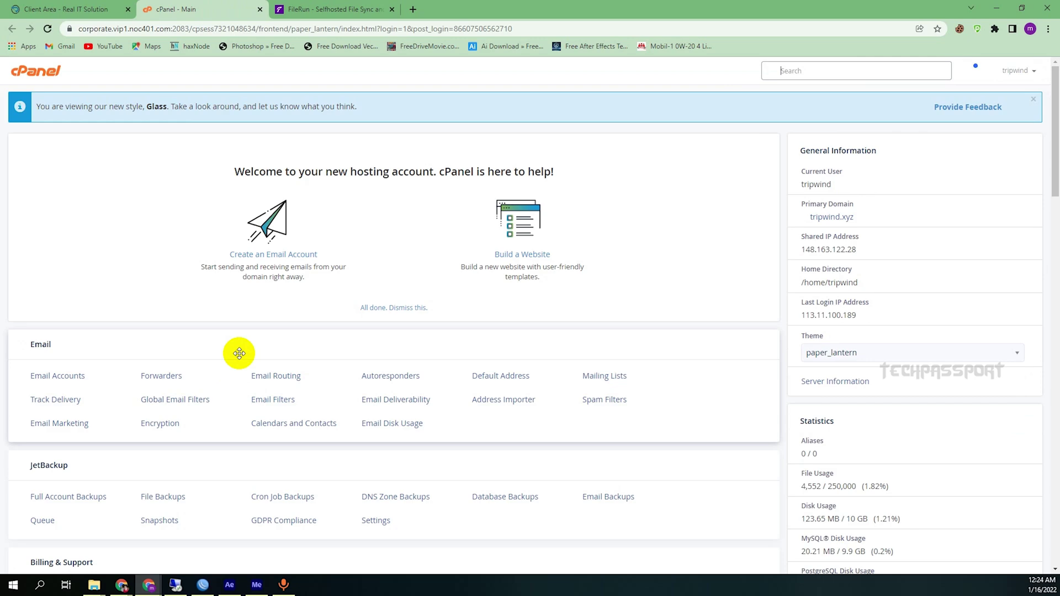
{"action": "scroll", "coordinate": [239, 354], "scroll_direction": "down", "scroll_amount": 3}
{"action": "scroll", "coordinate": [237, 359], "scroll_direction": "down", "scroll_amount": 2}
{"action": "scroll", "coordinate": [237, 358], "scroll_direction": "down", "scroll_amount": 3}
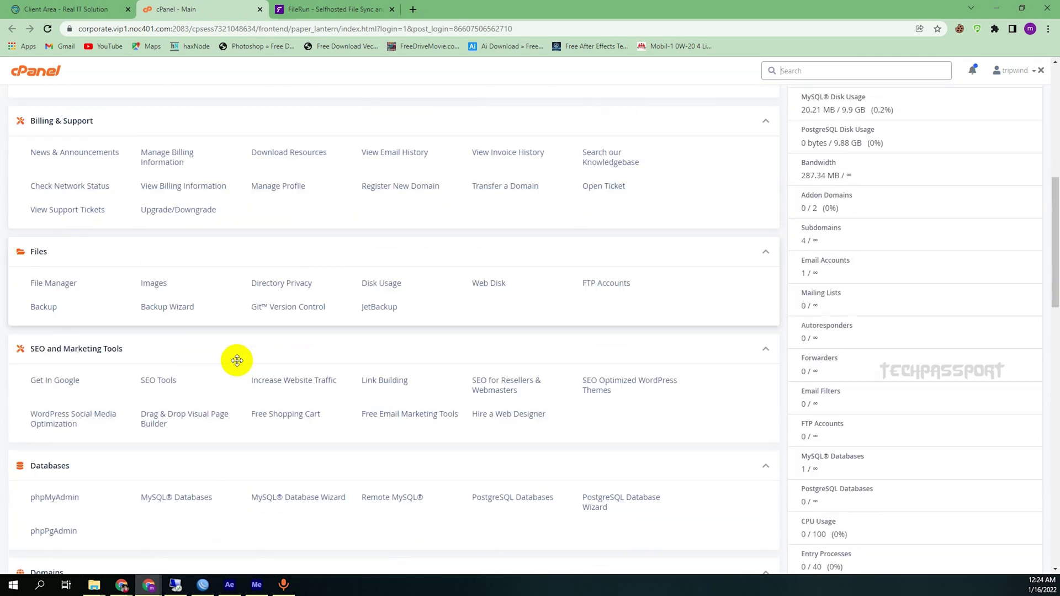
{"action": "scroll", "coordinate": [237, 360], "scroll_direction": "down", "scroll_amount": 2}
{"action": "scroll", "coordinate": [237, 360], "scroll_direction": "down", "scroll_amount": 1}
{"action": "scroll", "coordinate": [237, 360], "scroll_direction": "down", "scroll_amount": 1}
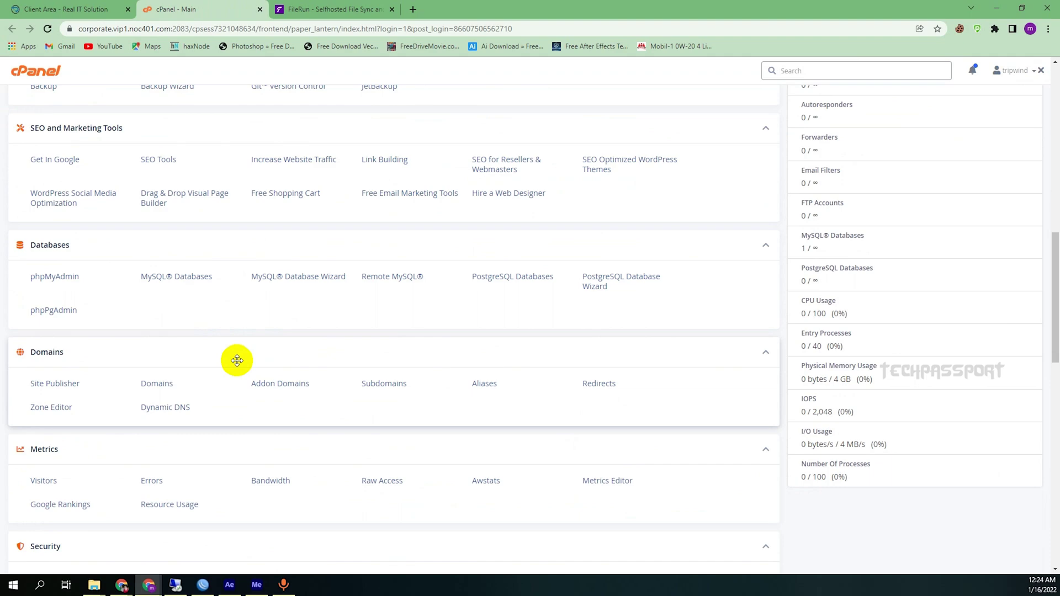
{"action": "scroll", "coordinate": [237, 360], "scroll_direction": "up", "scroll_amount": 2}
{"action": "scroll", "coordinate": [237, 359], "scroll_direction": "up", "scroll_amount": 2}
{"action": "scroll", "coordinate": [237, 360], "scroll_direction": "up", "scroll_amount": 2}
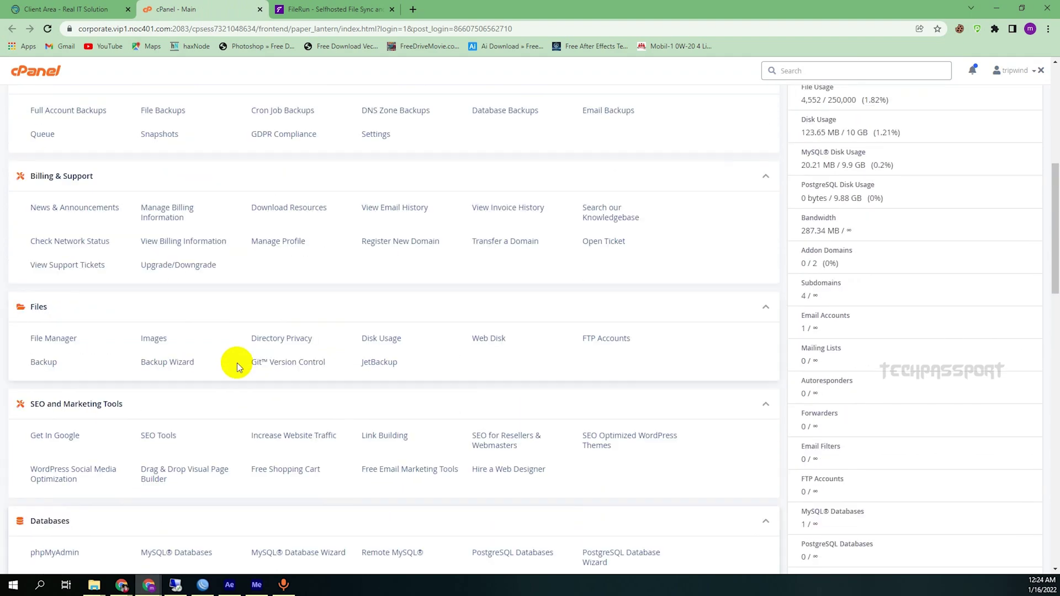
{"action": "scroll", "coordinate": [236, 363], "scroll_direction": "down", "scroll_amount": 5}
{"action": "scroll", "coordinate": [237, 365], "scroll_direction": "down", "scroll_amount": 1}
{"action": "scroll", "coordinate": [237, 365], "scroll_direction": "down", "scroll_amount": 2}
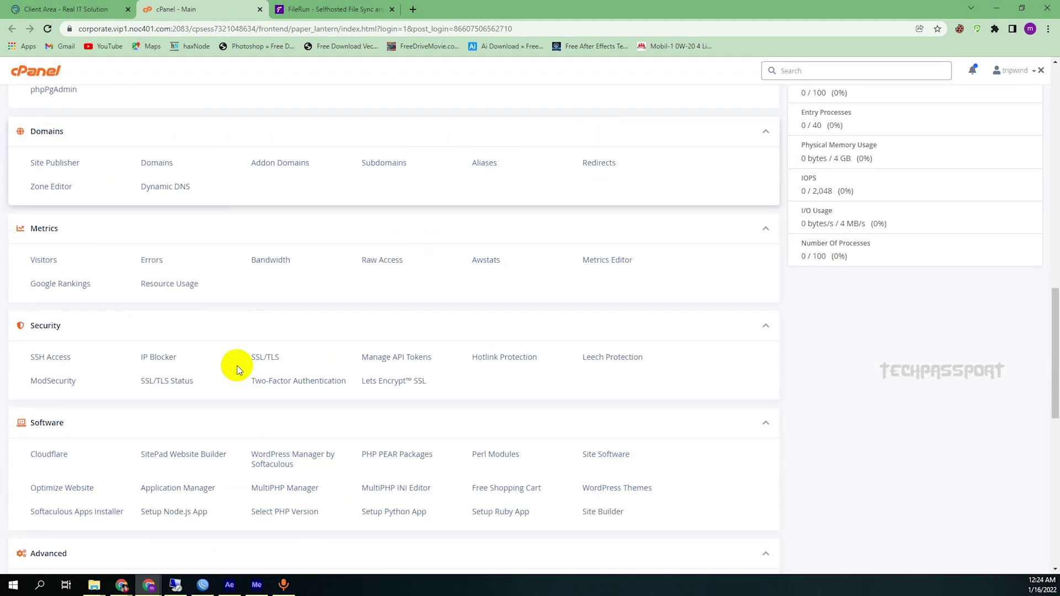
{"action": "scroll", "coordinate": [237, 364], "scroll_direction": "down", "scroll_amount": 1}
{"action": "scroll", "coordinate": [151, 368], "scroll_direction": "down", "scroll_amount": 1}
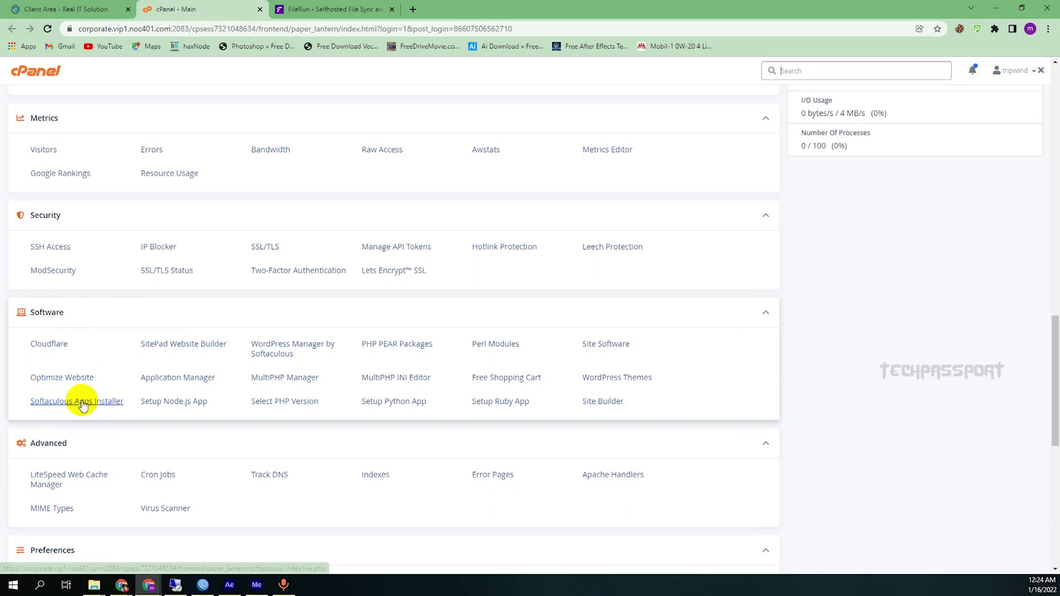
Launch Softaculous Apps Installer and list its File Management scripts like Nextcloud, Pydio and FileRun
{"action": "left_click", "coordinate": [83, 405]}
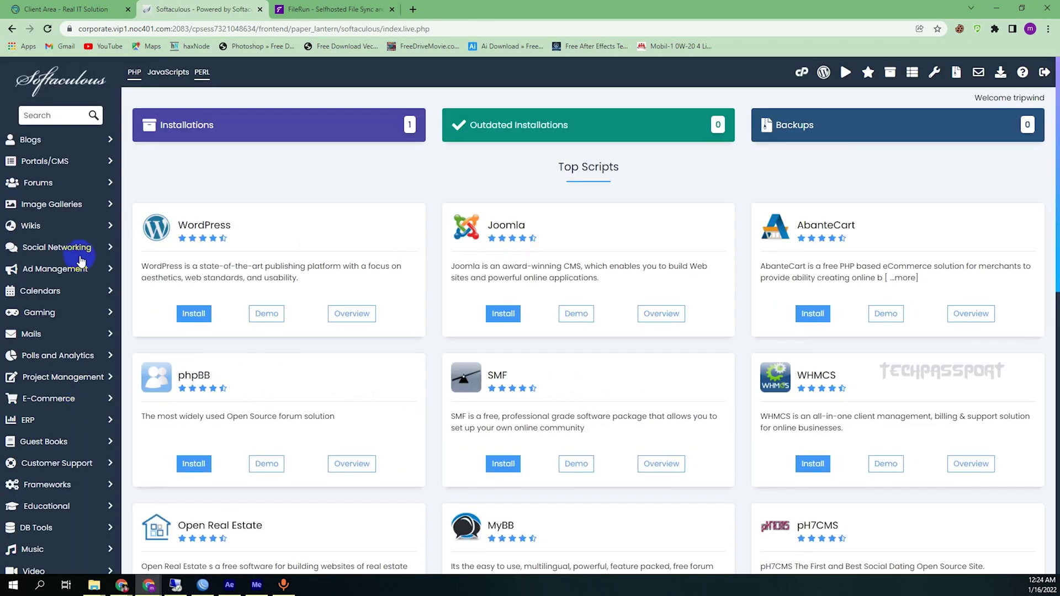
{"action": "scroll", "coordinate": [81, 260], "scroll_direction": "down", "scroll_amount": 3}
{"action": "scroll", "coordinate": [79, 274], "scroll_direction": "down", "scroll_amount": 3}
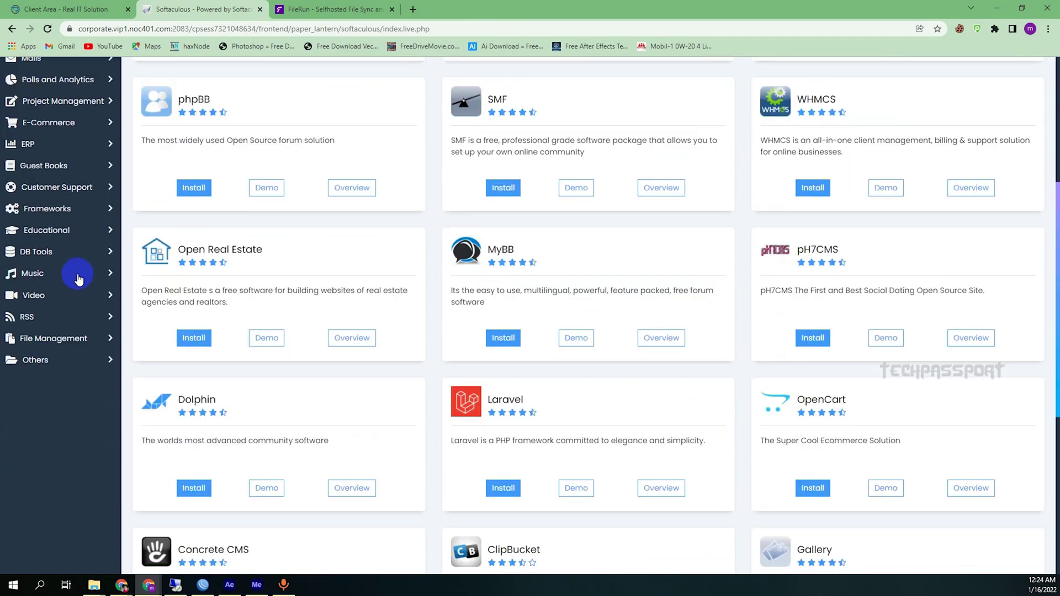
{"action": "scroll", "coordinate": [79, 278], "scroll_direction": "down", "scroll_amount": 1}
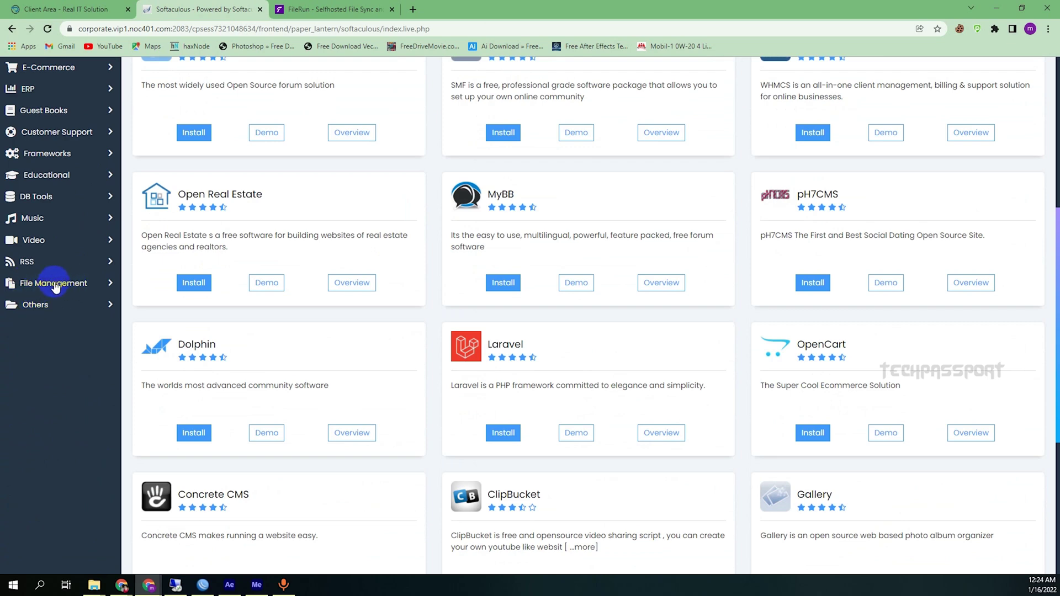
{"action": "left_click", "coordinate": [56, 286]}
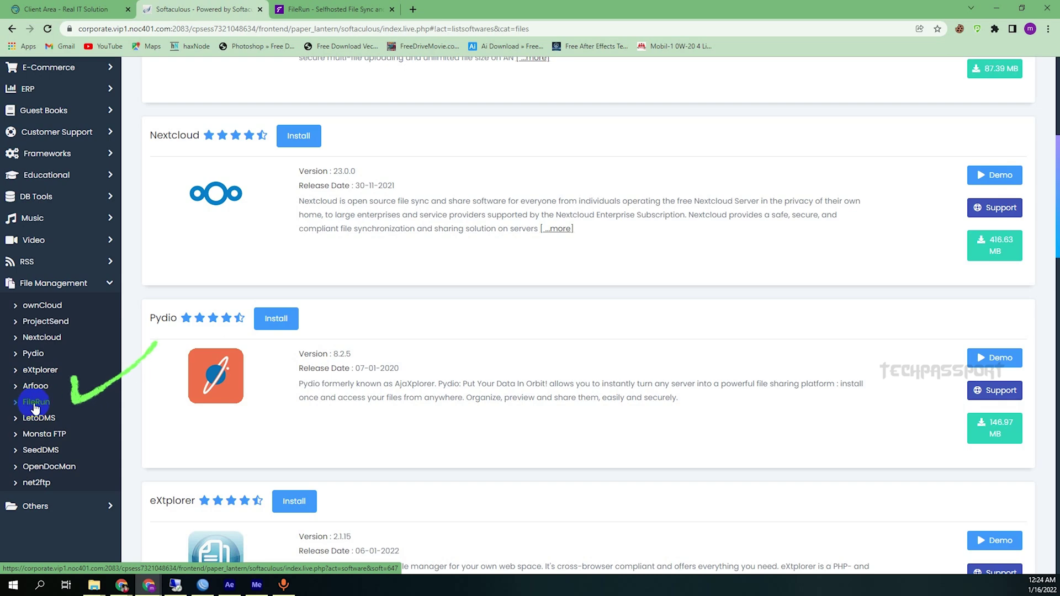
Open FileRun's page from the File Management script list
{"action": "left_click", "coordinate": [35, 402]}
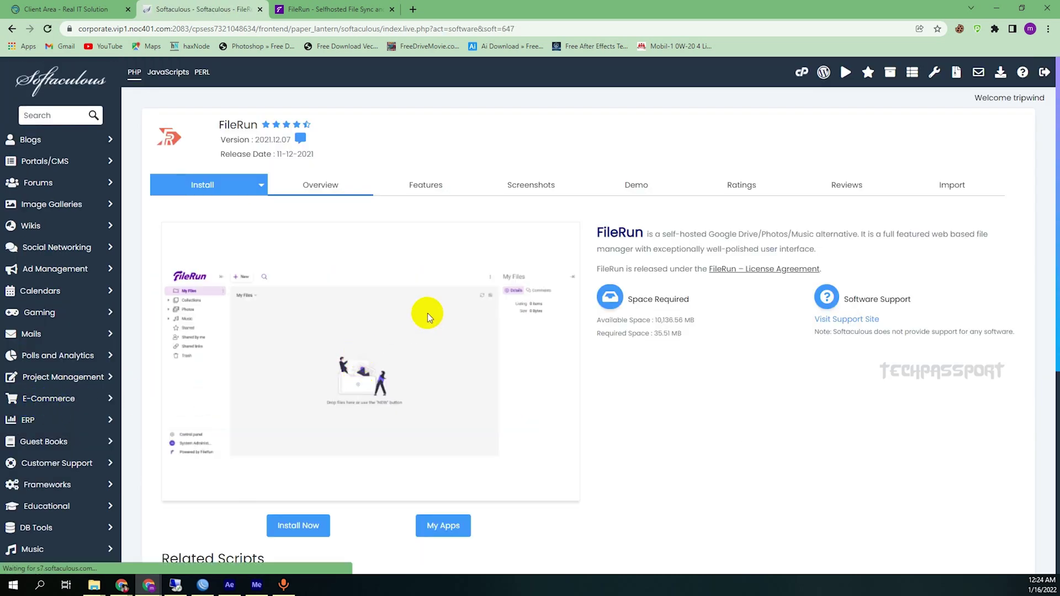
{"action": "scroll", "coordinate": [427, 313], "scroll_direction": "down", "scroll_amount": 2}
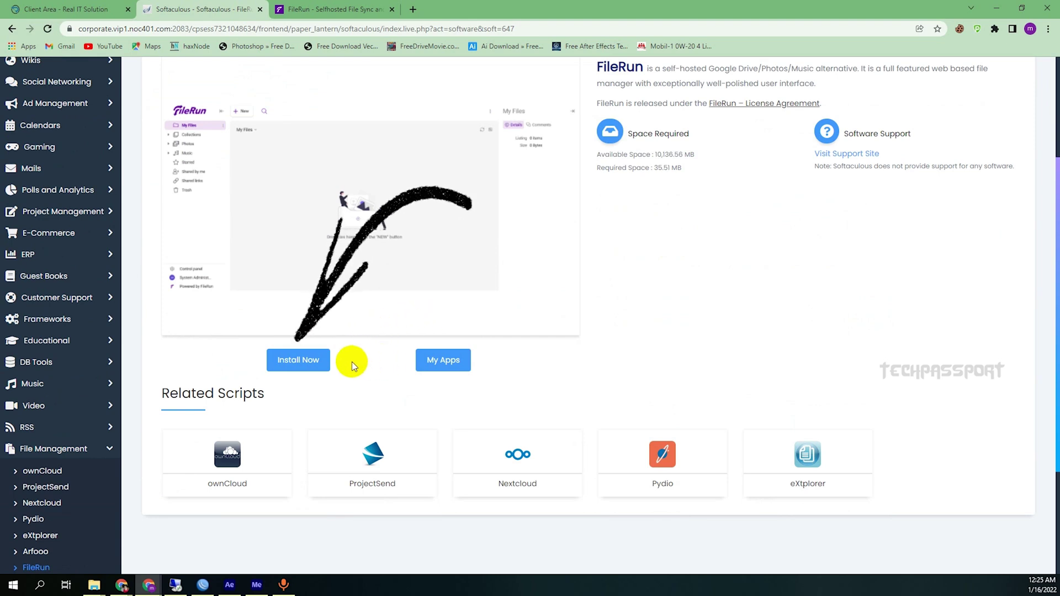
Start the FileRun installation with dls.tripwind.xyz as the install domain
{"action": "left_click", "coordinate": [308, 362]}
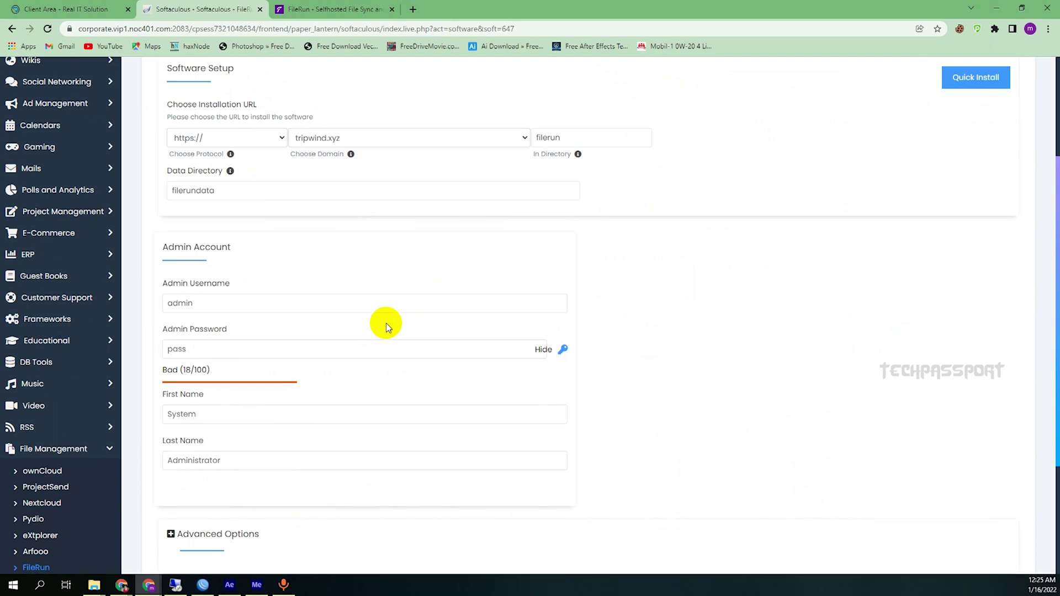
{"action": "scroll", "coordinate": [386, 323], "scroll_direction": "up", "scroll_amount": 2}
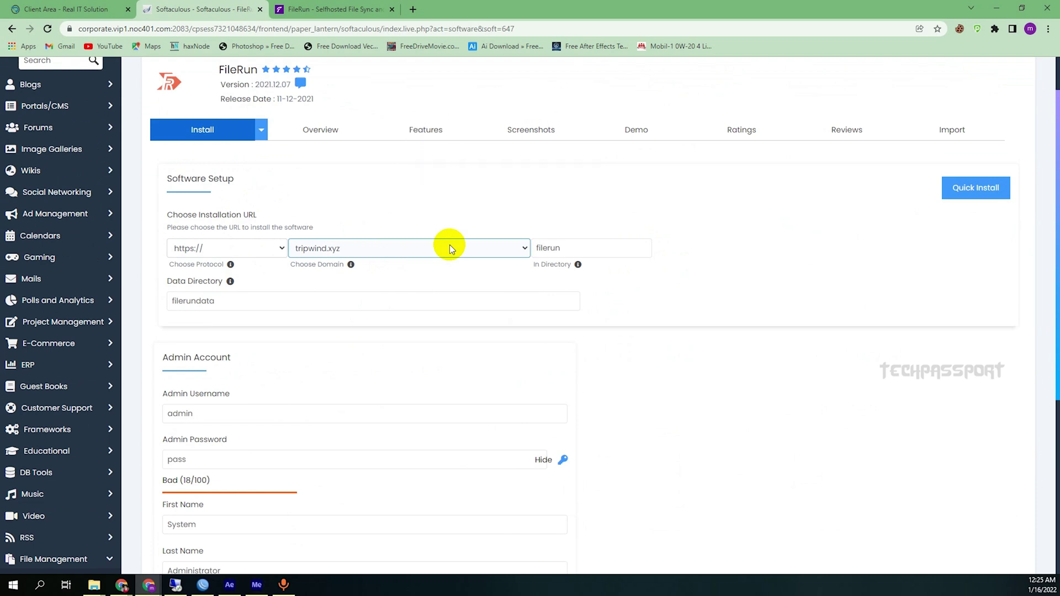
{"action": "left_click", "coordinate": [447, 247]}
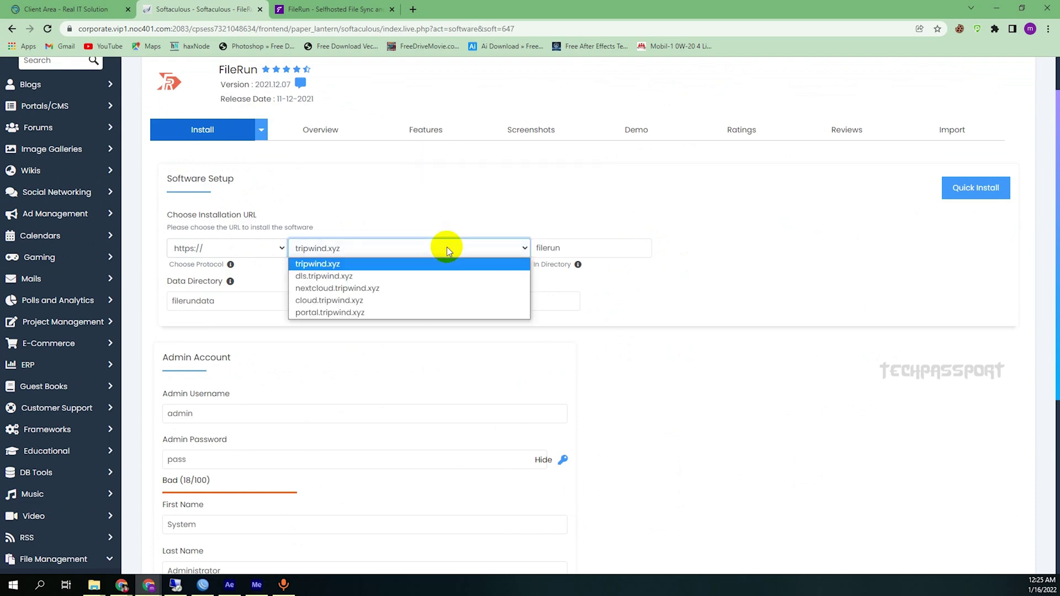
{"action": "left_click", "coordinate": [425, 275]}
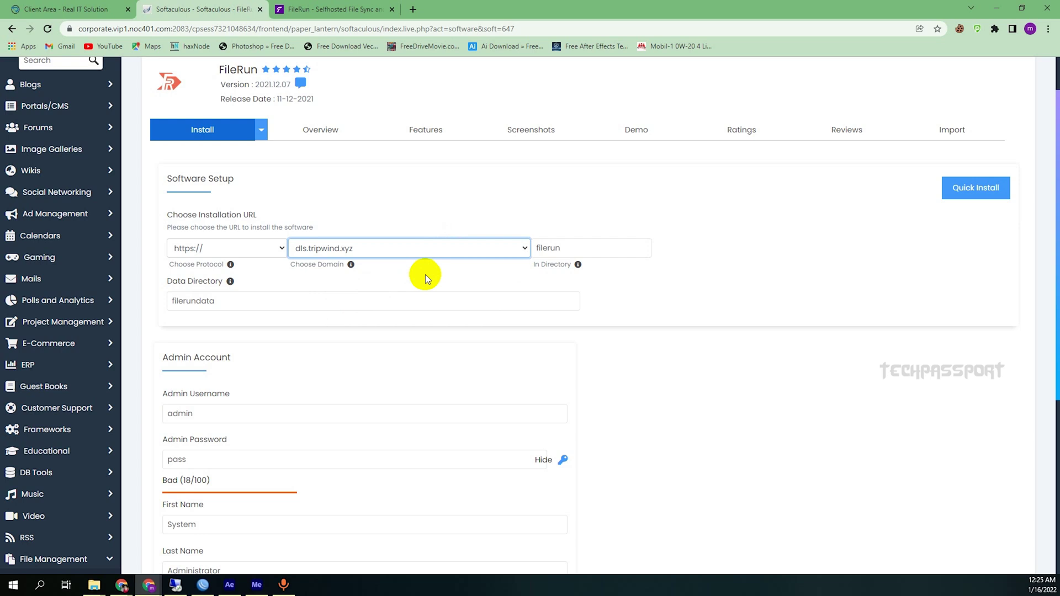
Delete the preset 'filerun' install directory and review the https protocol choice
{"action": "left_click_drag", "start_coordinate": [580, 247], "coordinate": [531, 250]}
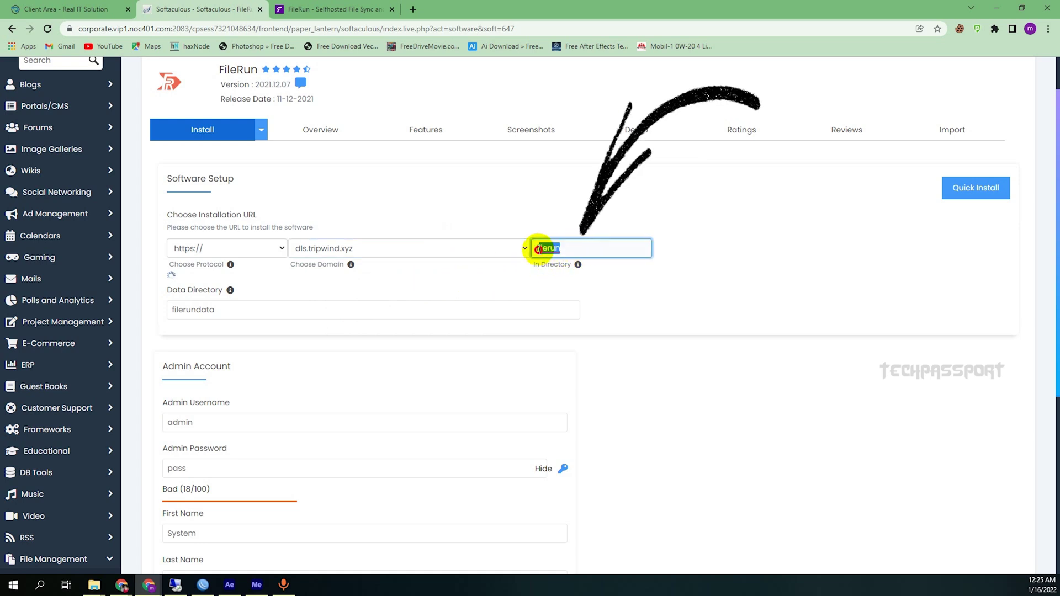
{"action": "key", "text": "BackSpace"}
{"action": "left_click", "coordinate": [689, 282]}
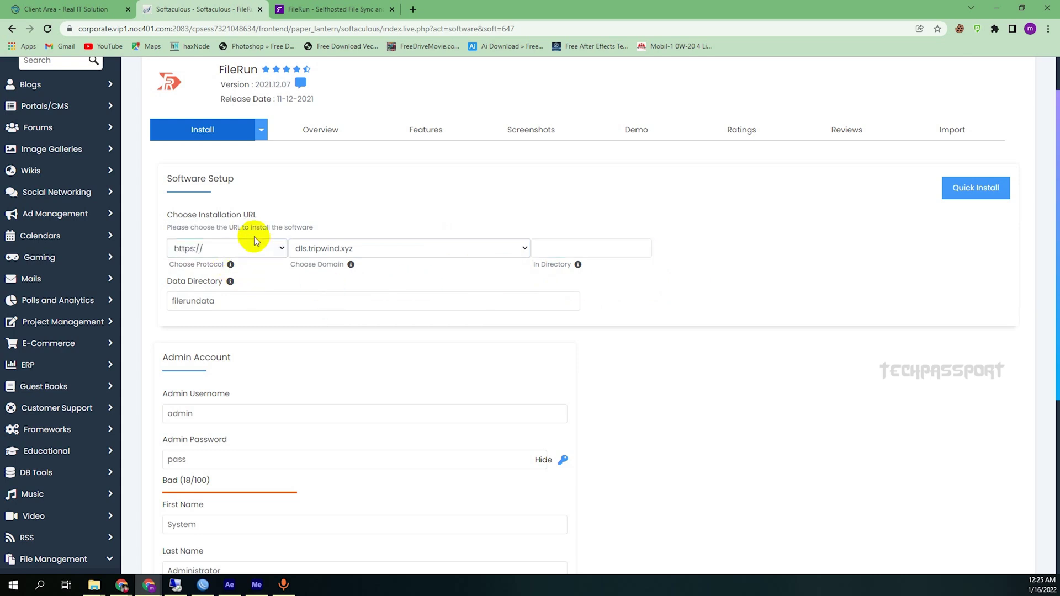
{"action": "left_click", "coordinate": [281, 249]}
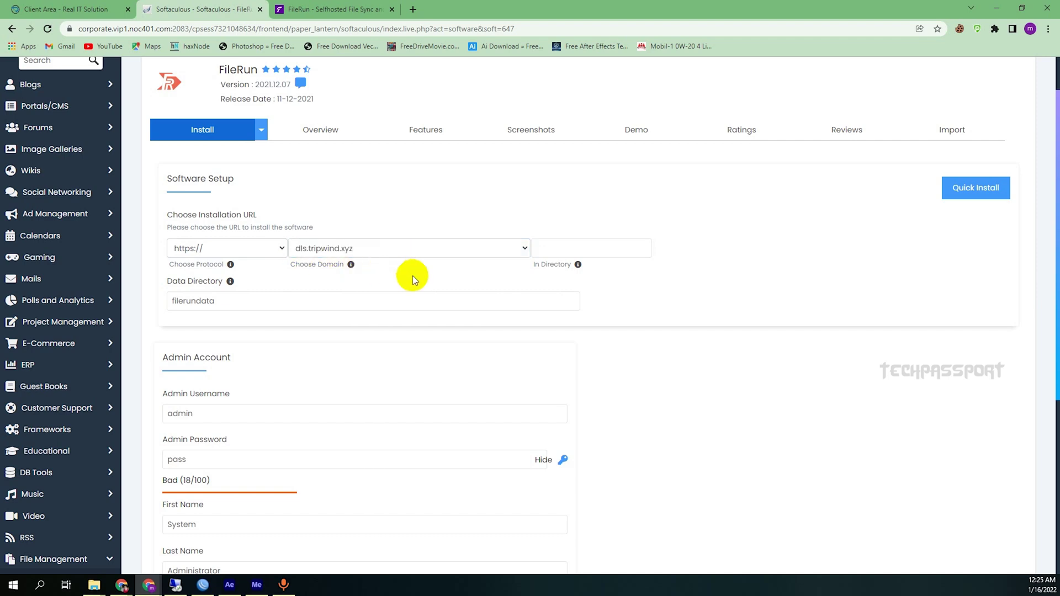
{"action": "scroll", "coordinate": [640, 280], "scroll_direction": "down", "scroll_amount": 2}
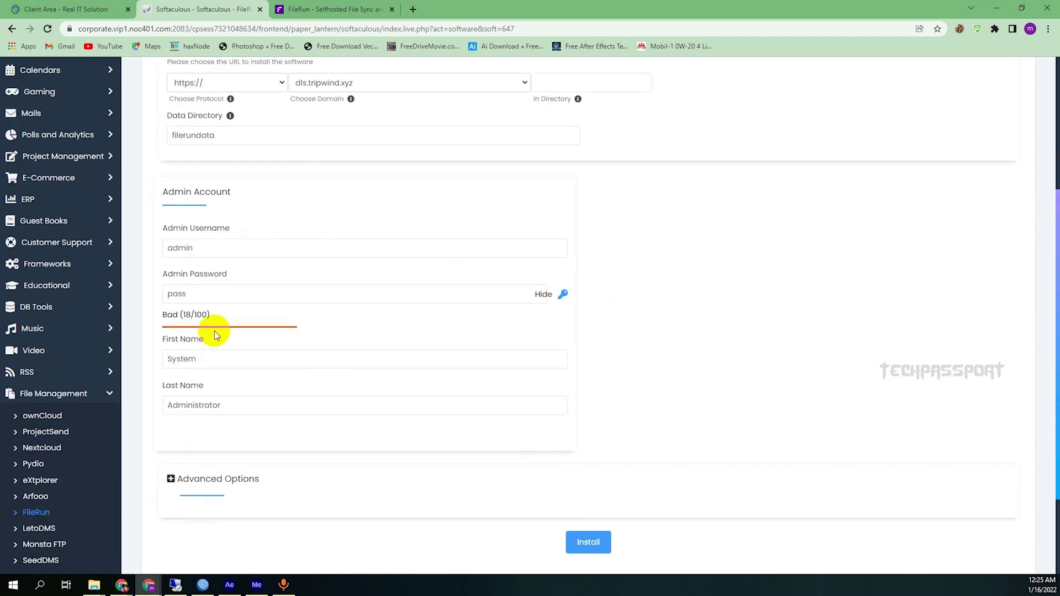
Set a strong admin password and change the admin name to kajol Cloud
{"action": "left_click_drag", "start_coordinate": [249, 293], "coordinate": [164, 293]}
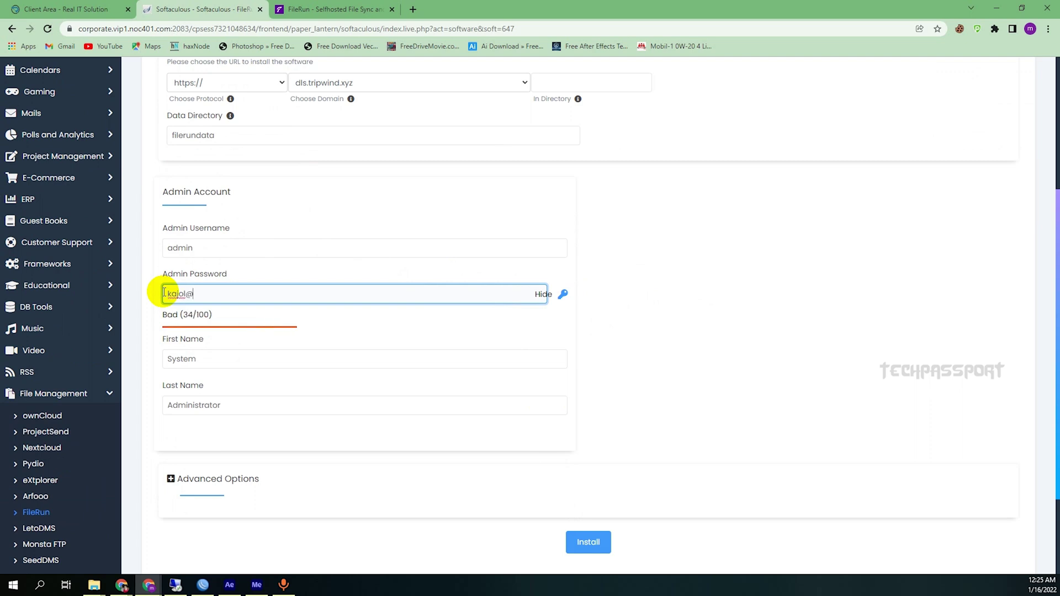
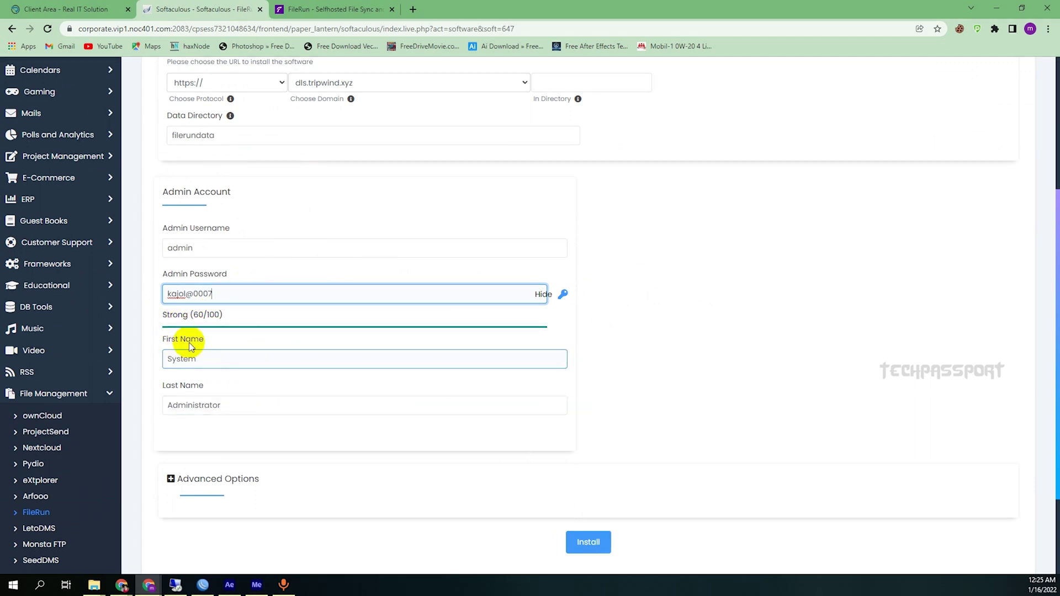
{"action": "left_click_drag", "start_coordinate": [214, 359], "coordinate": [145, 362]}
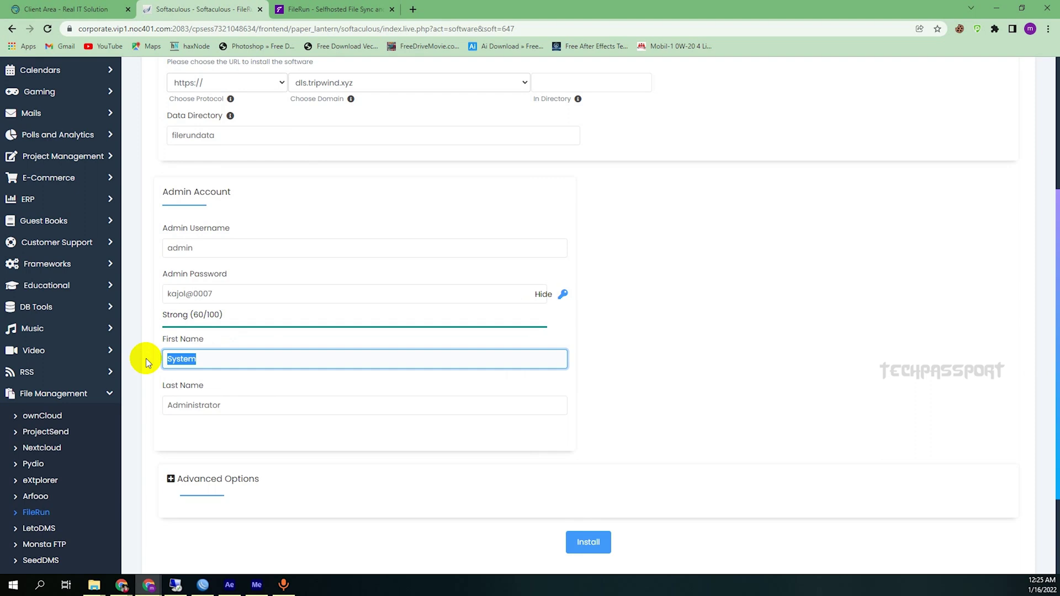
{"action": "type", "text": "k"}
{"action": "type", "text": "ajol Clo"}
{"action": "type", "text": "ud"}
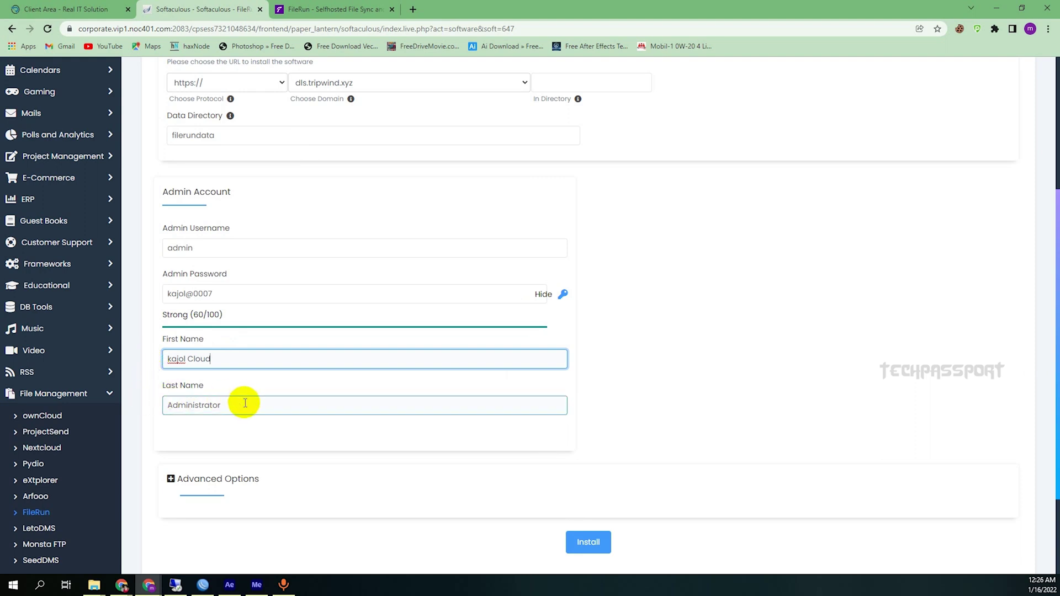
{"action": "left_click_drag", "start_coordinate": [245, 404], "coordinate": [166, 404]}
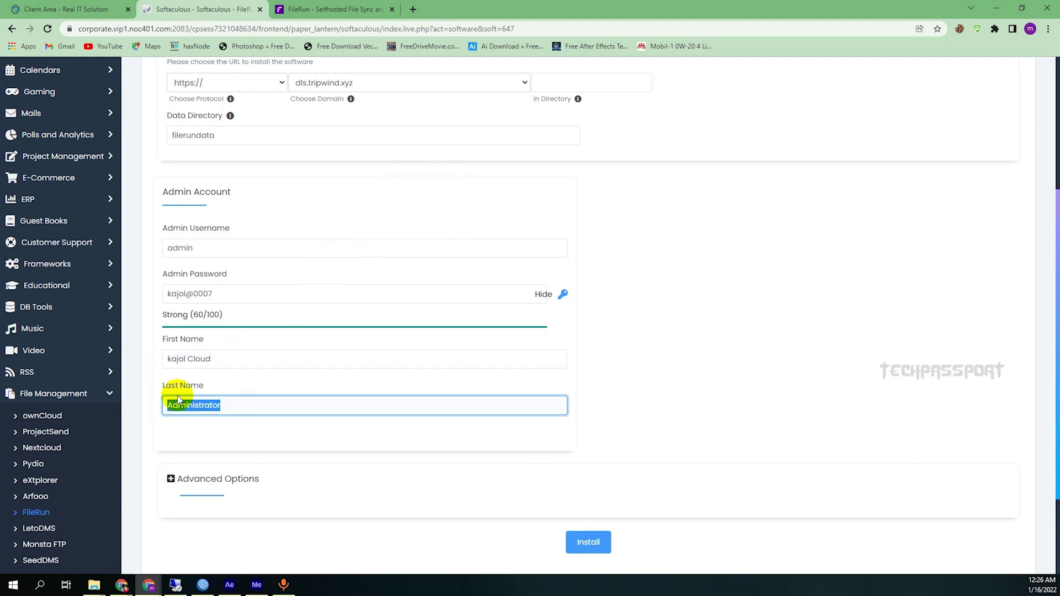
{"action": "left_click_drag", "start_coordinate": [187, 359], "coordinate": [258, 360]}
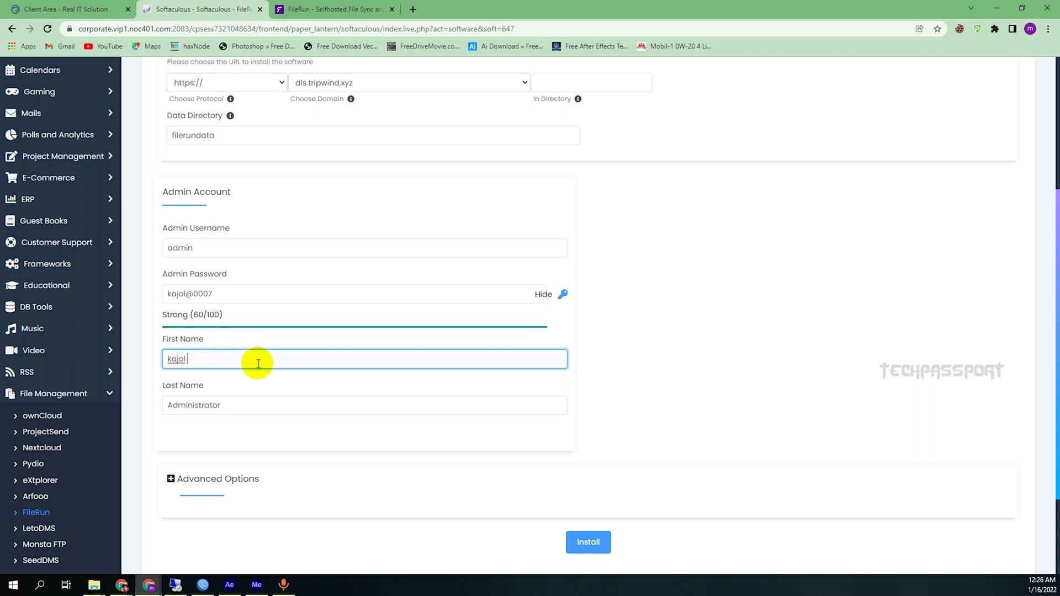
{"action": "left_click_drag", "start_coordinate": [240, 405], "coordinate": [156, 408]}
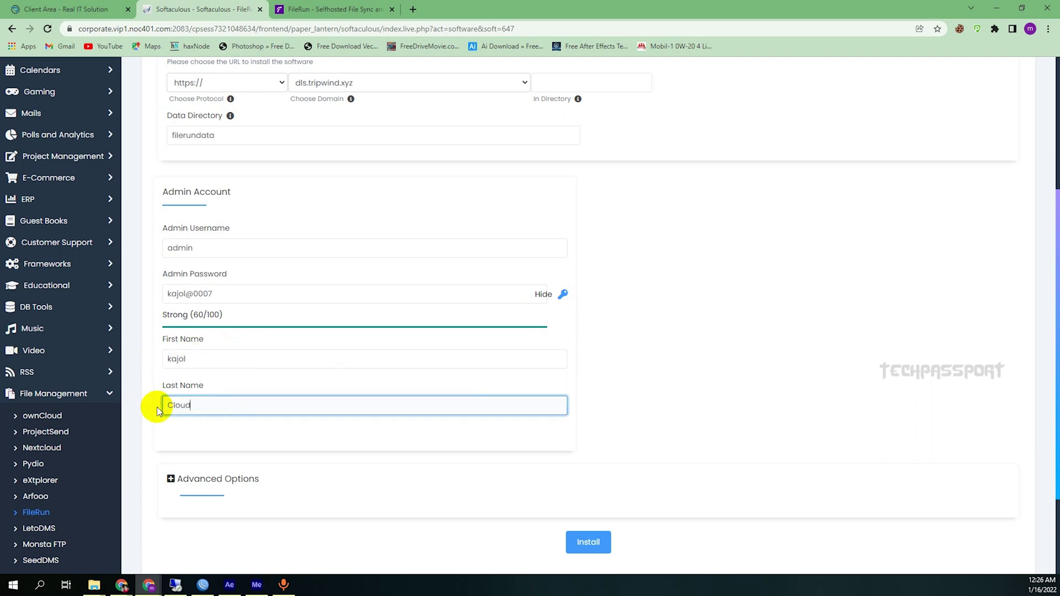
{"action": "left_click", "coordinate": [199, 358]}
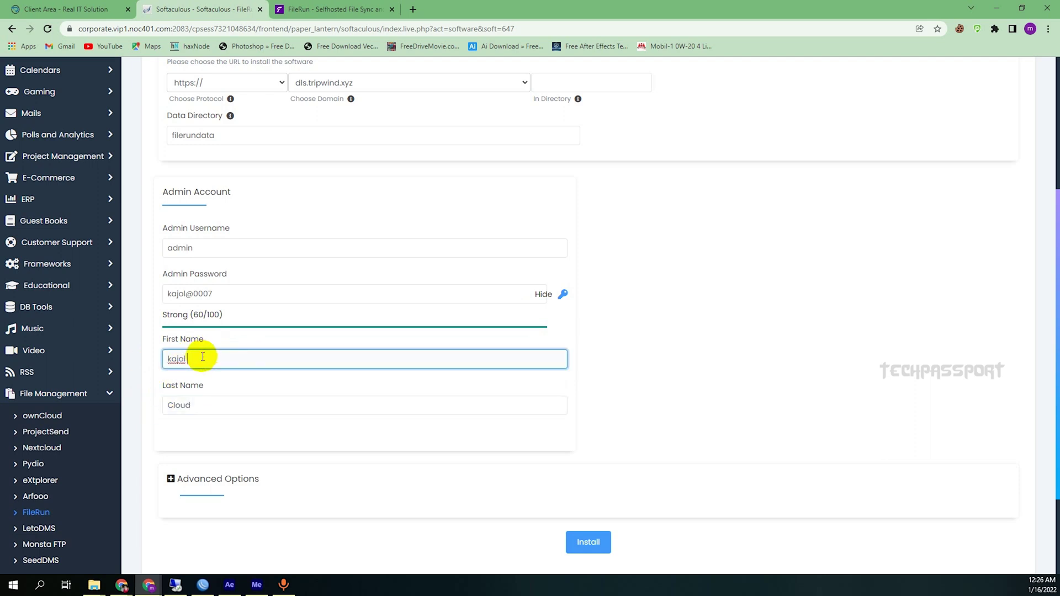
{"action": "left_click", "coordinate": [204, 407]}
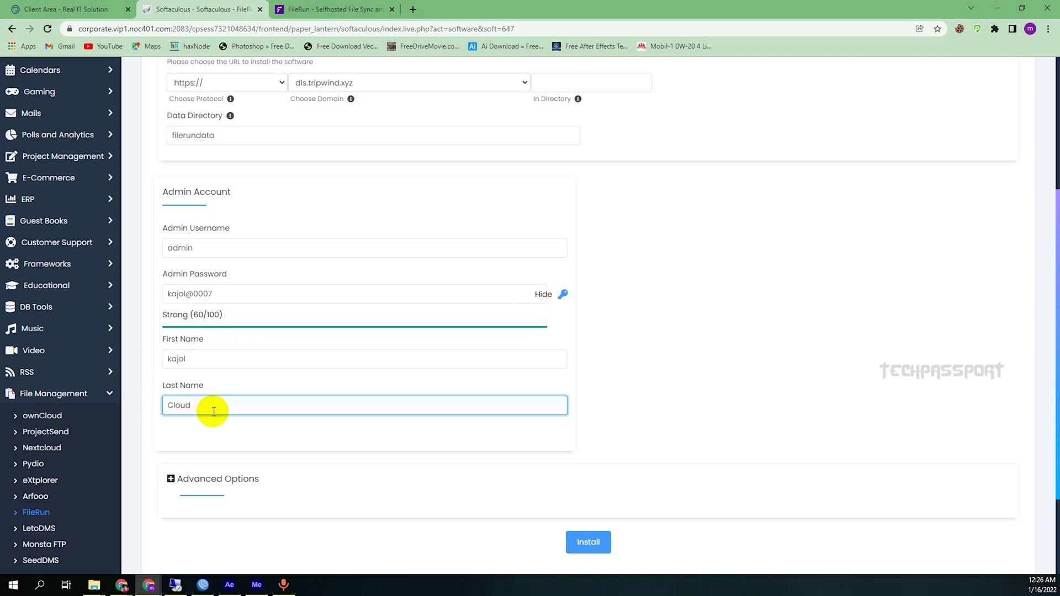
{"action": "scroll", "coordinate": [214, 411], "scroll_direction": "down", "scroll_amount": 2}
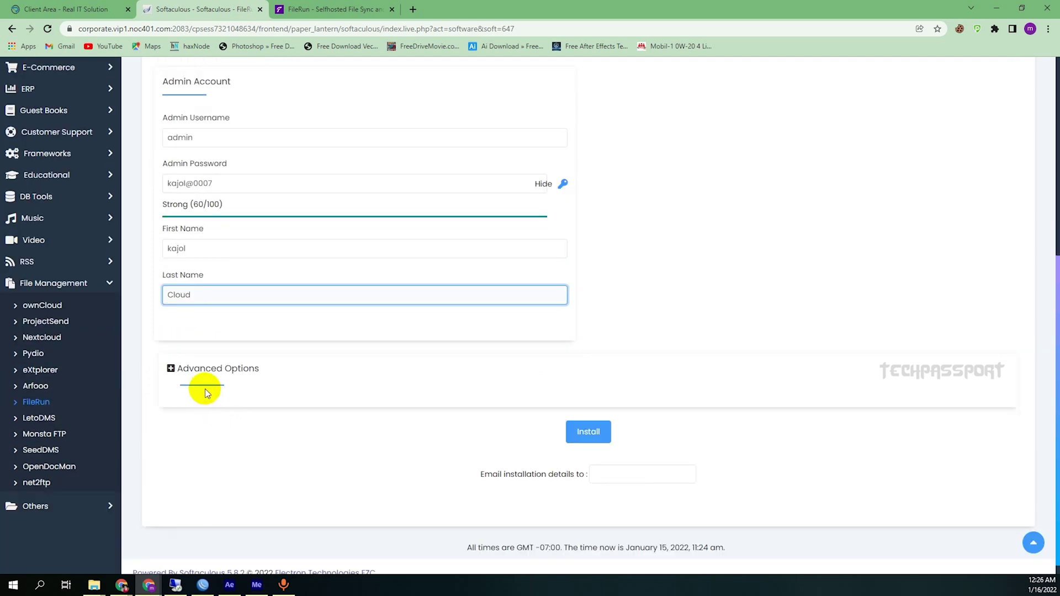
Expand and collapse Advanced Options, then run the install until success appears
{"action": "left_click", "coordinate": [199, 369]}
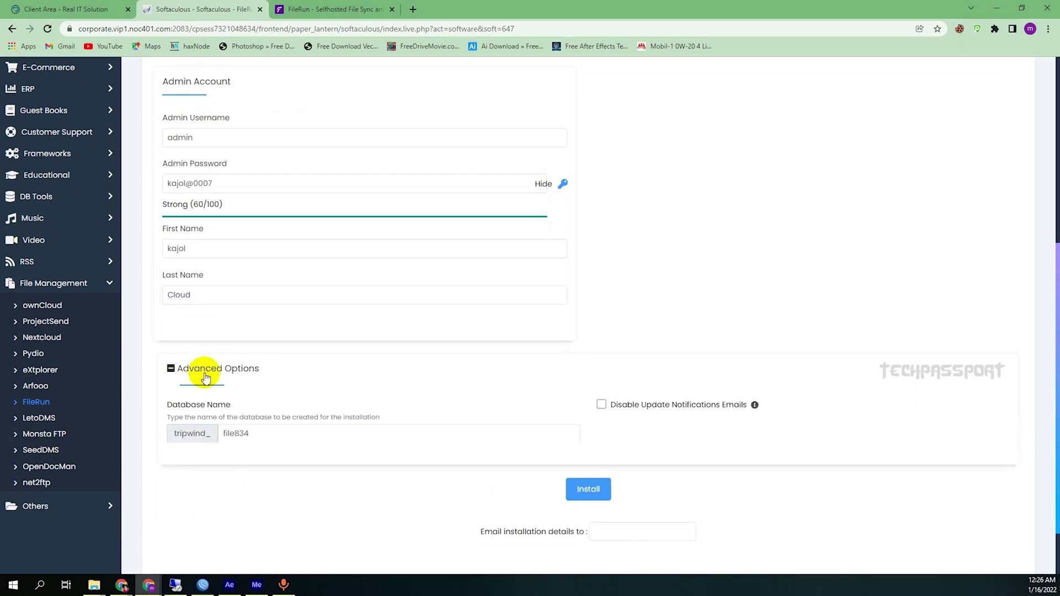
{"action": "scroll", "coordinate": [607, 386], "scroll_direction": "down", "scroll_amount": 2}
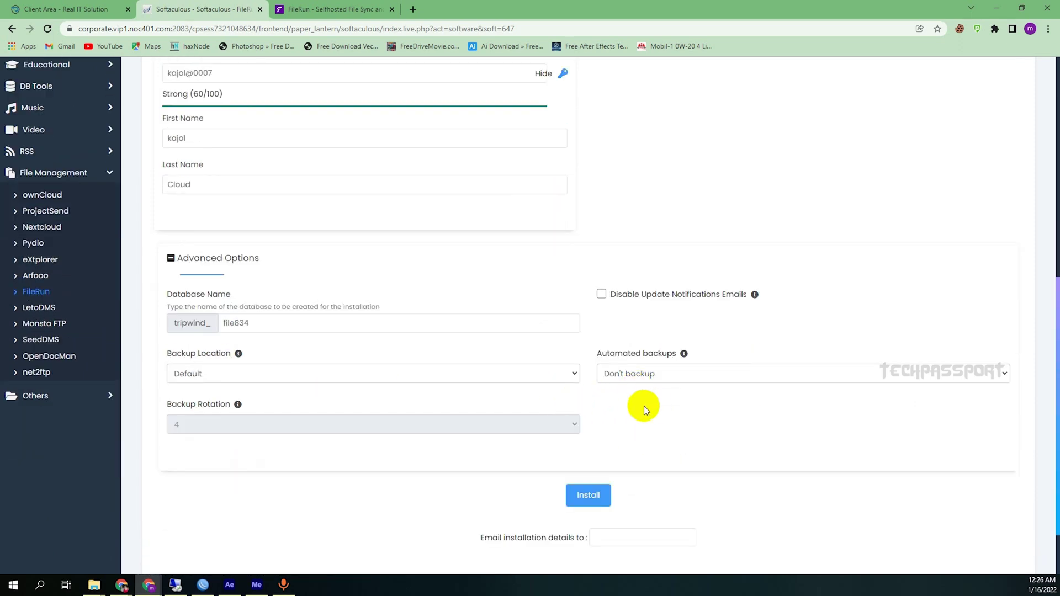
{"action": "left_click", "coordinate": [207, 259]}
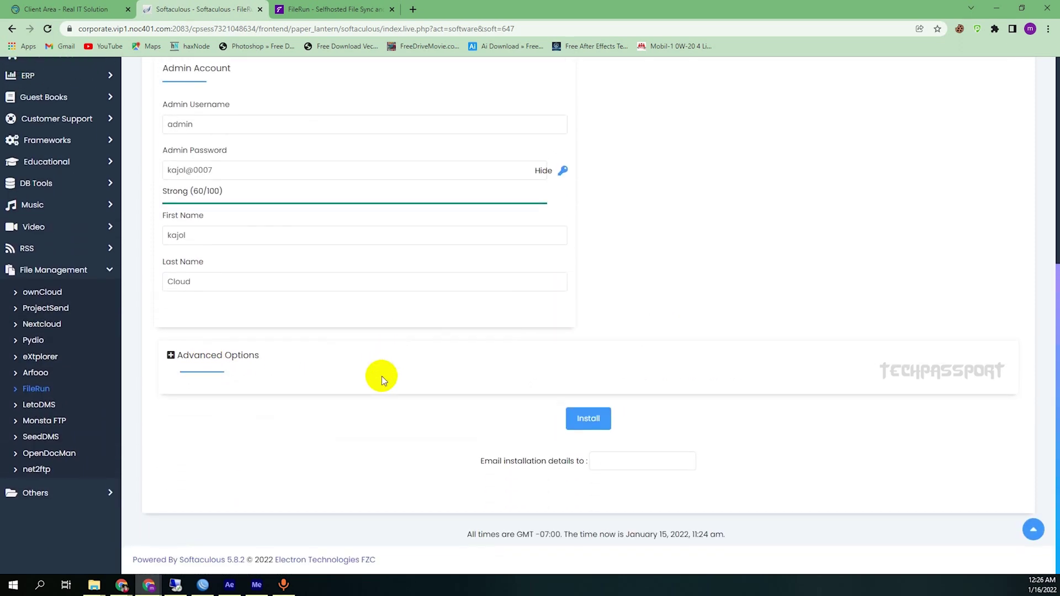
{"action": "scroll", "coordinate": [382, 381], "scroll_direction": "up", "scroll_amount": 5}
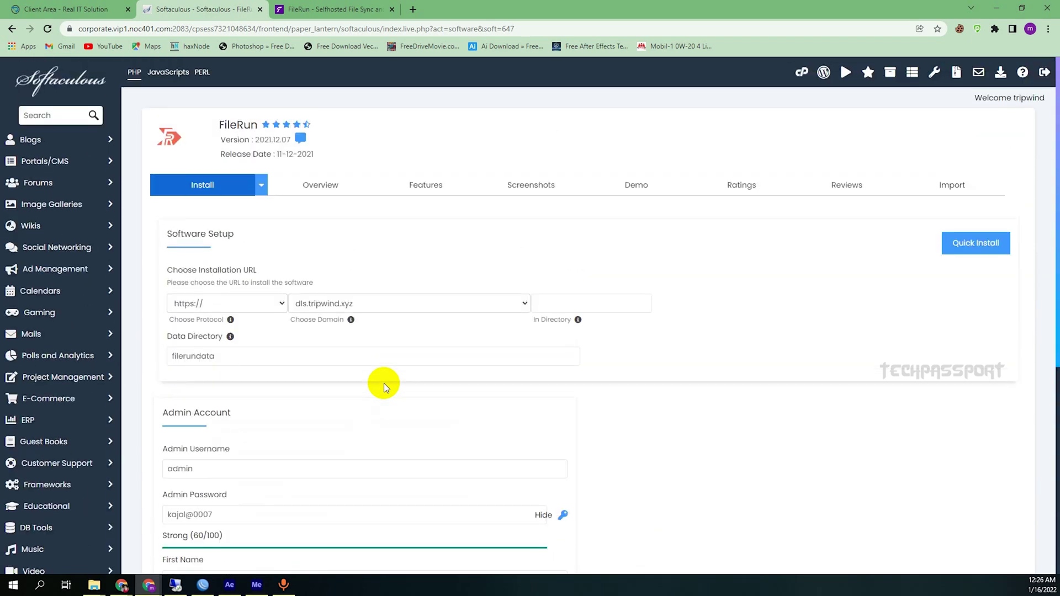
{"action": "scroll", "coordinate": [383, 383], "scroll_direction": "down", "scroll_amount": 5}
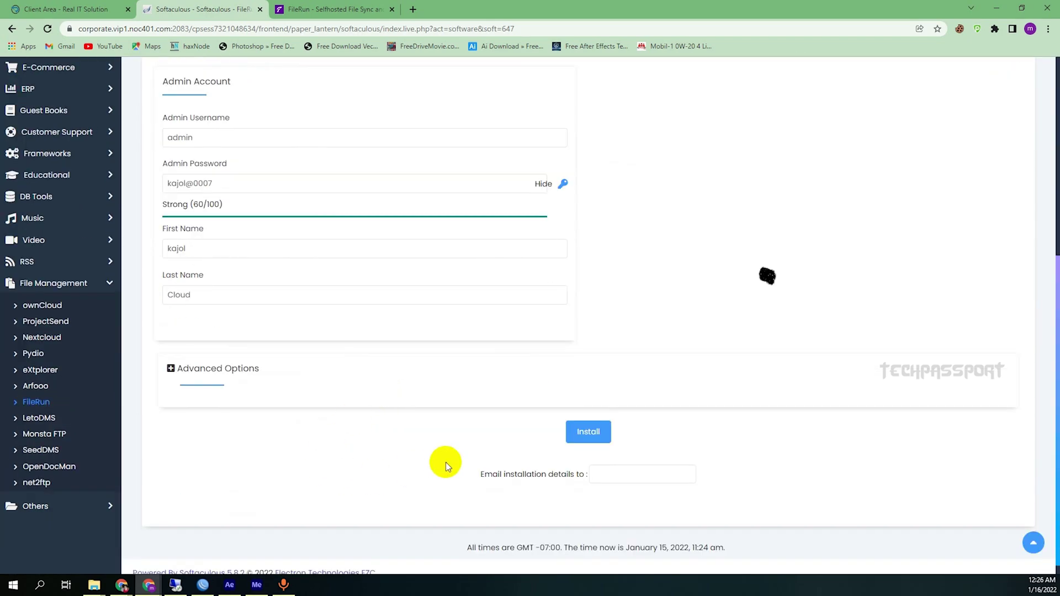
{"action": "left_click", "coordinate": [583, 432]}
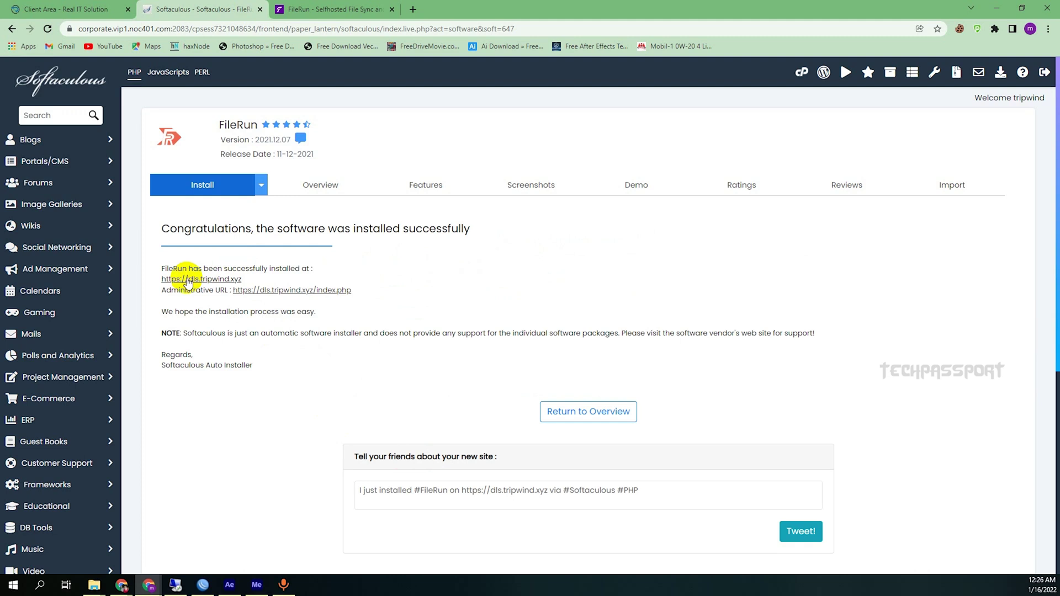
{"action": "right_click", "coordinate": [214, 282]}
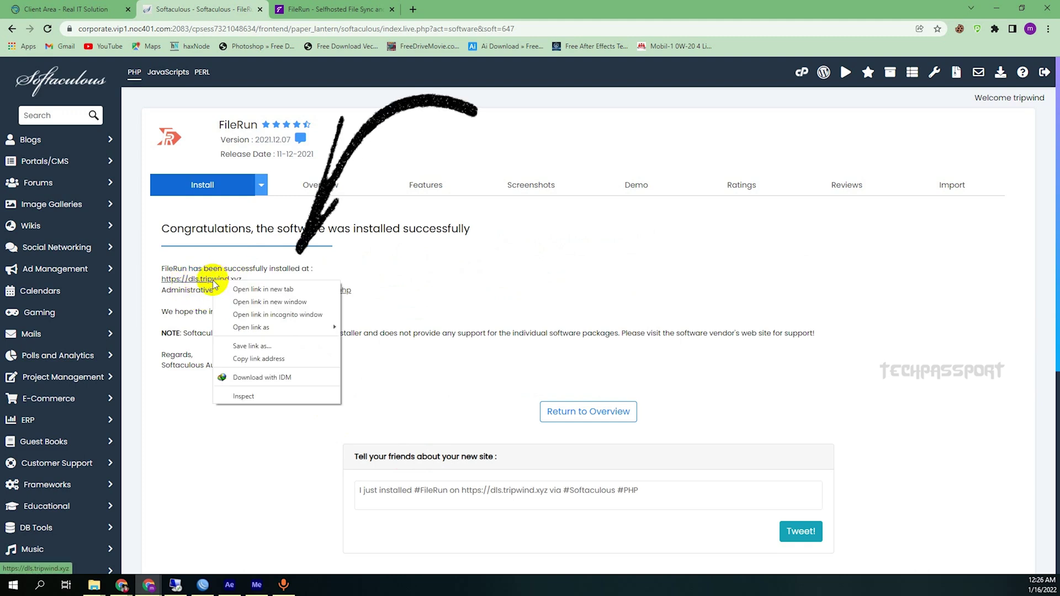
{"action": "left_click", "coordinate": [261, 290]}
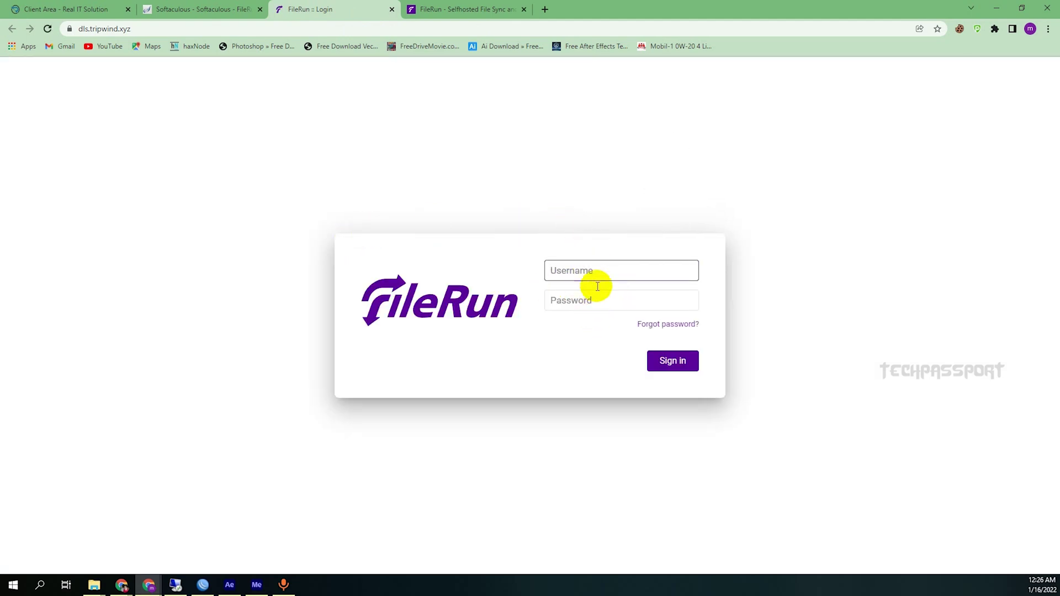
Log in to FileRun with the admin username and password
{"action": "left_click", "coordinate": [604, 271]}
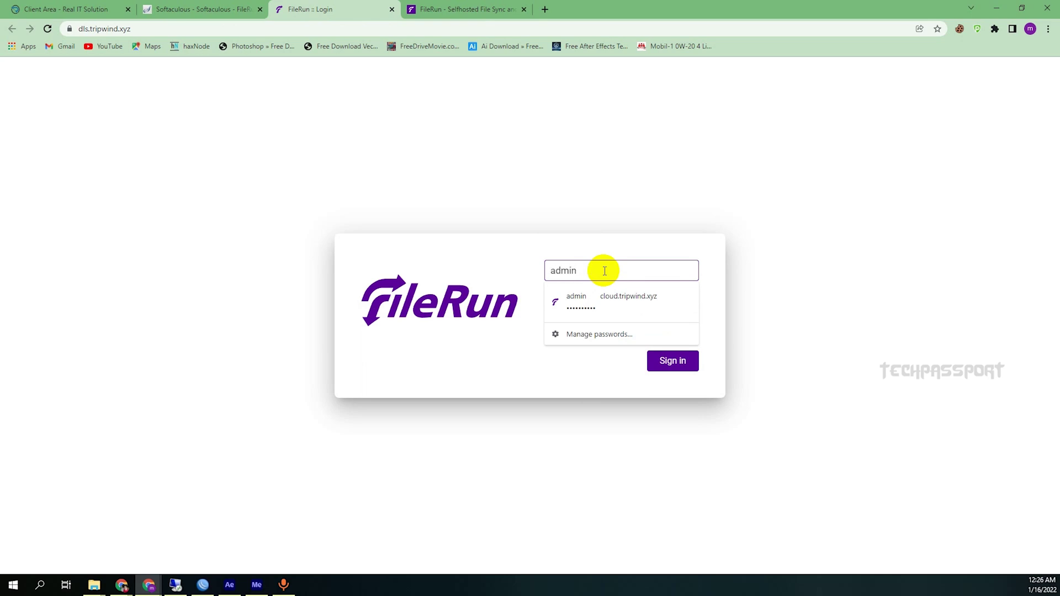
{"action": "key", "text": "Tab"}
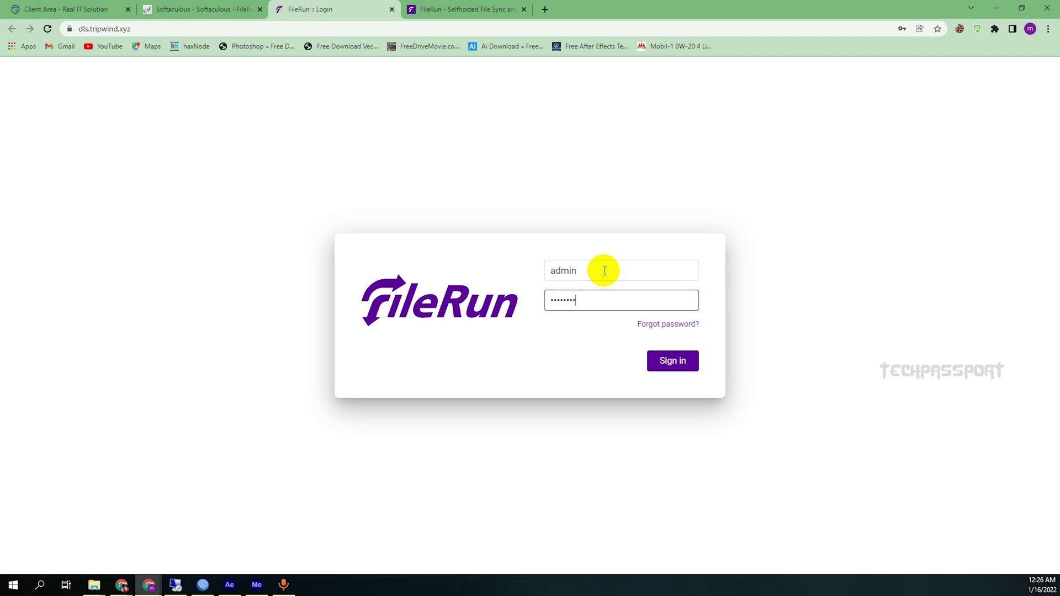
{"action": "left_click", "coordinate": [672, 362]}
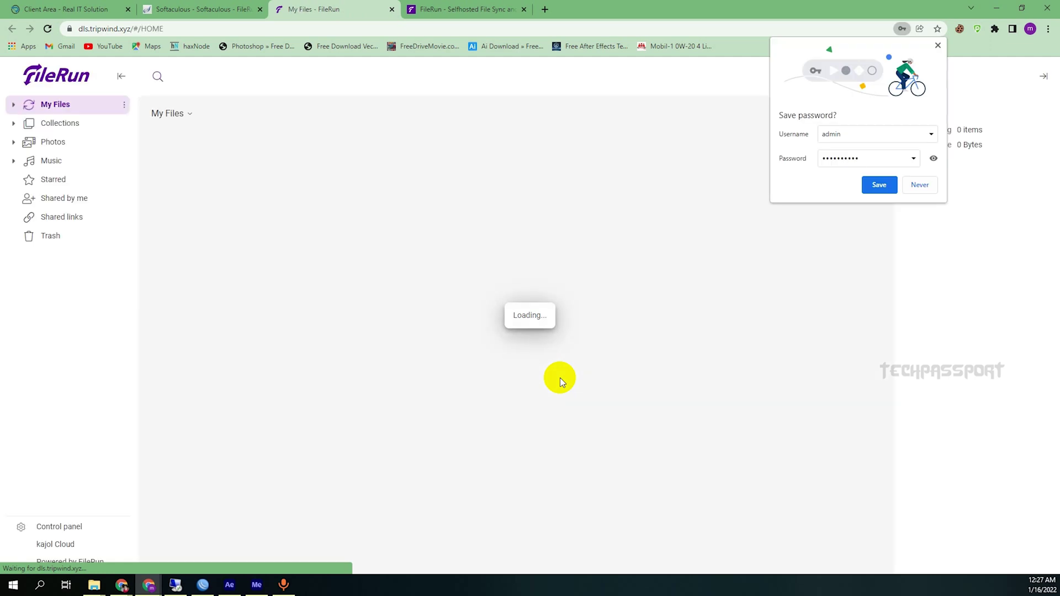
Dismiss the save-password popup, then view the Collections, Photos and Music sections
{"action": "left_click", "coordinate": [878, 184]}
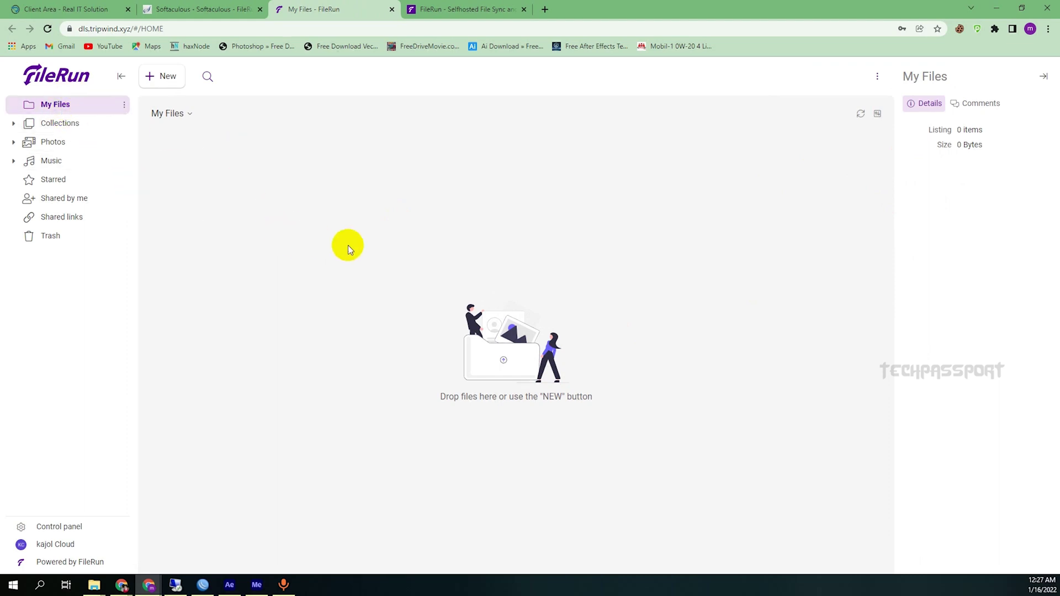
{"action": "left_click", "coordinate": [60, 123]}
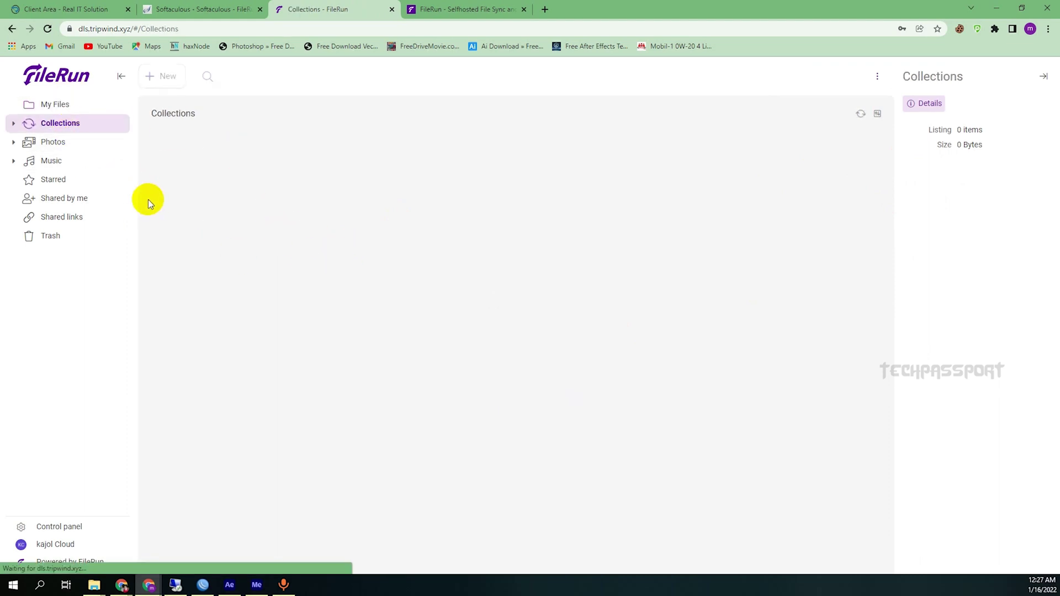
{"action": "left_click", "coordinate": [53, 142]}
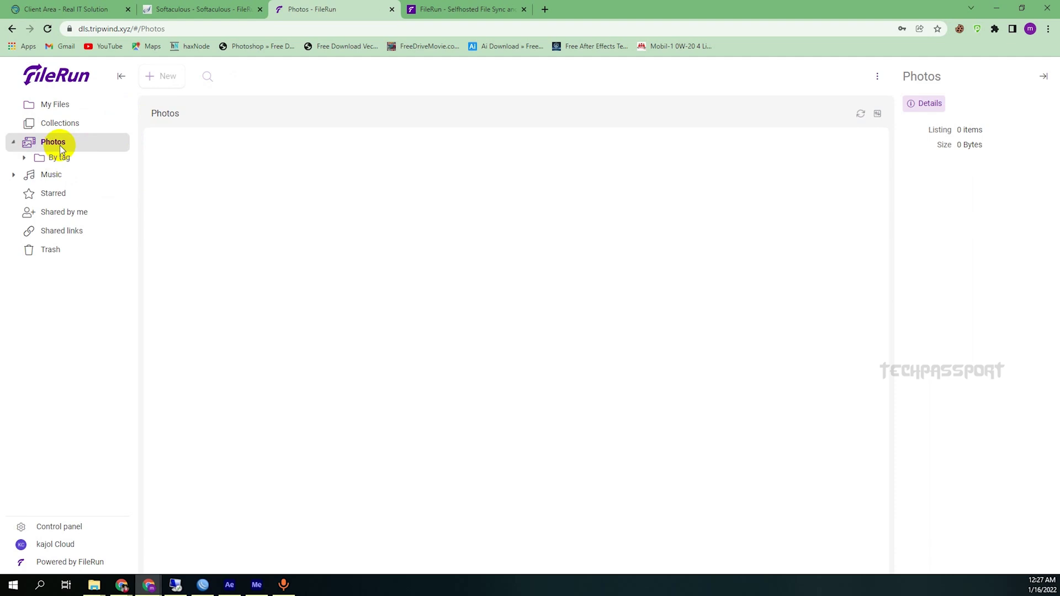
{"action": "left_click", "coordinate": [52, 222]}
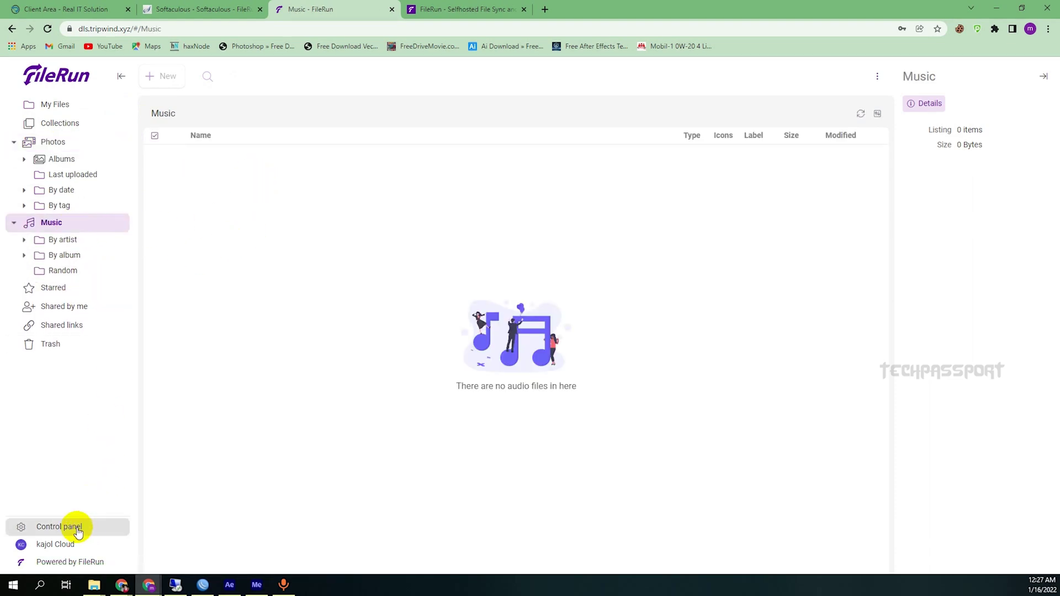
In Control Panel, view Roles, Groups, Activity logs and Web Links, ending on Interface > Branding
{"action": "left_click", "coordinate": [59, 526]}
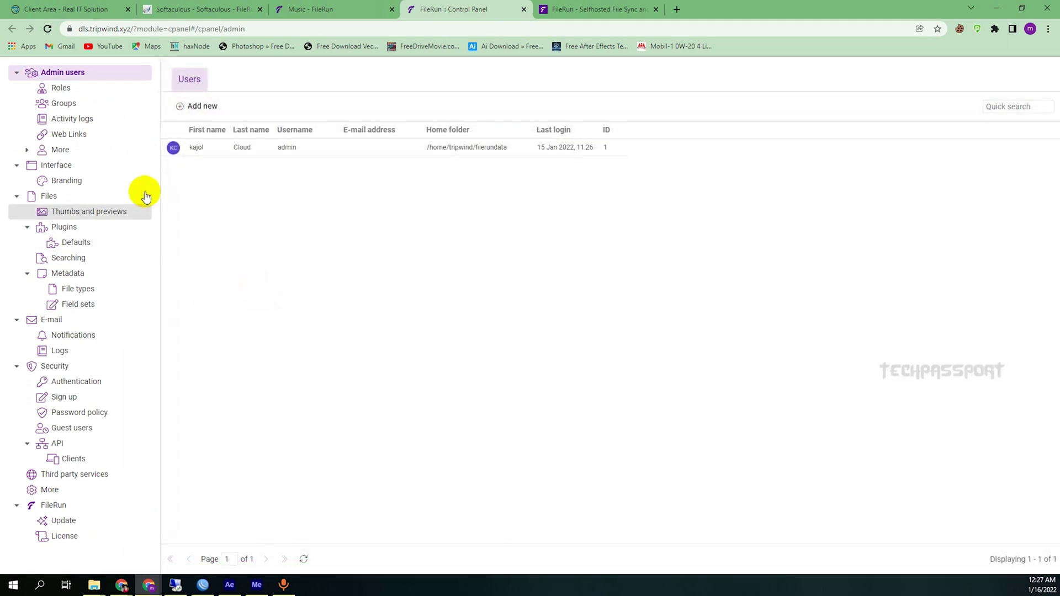
{"action": "left_click", "coordinate": [60, 88]}
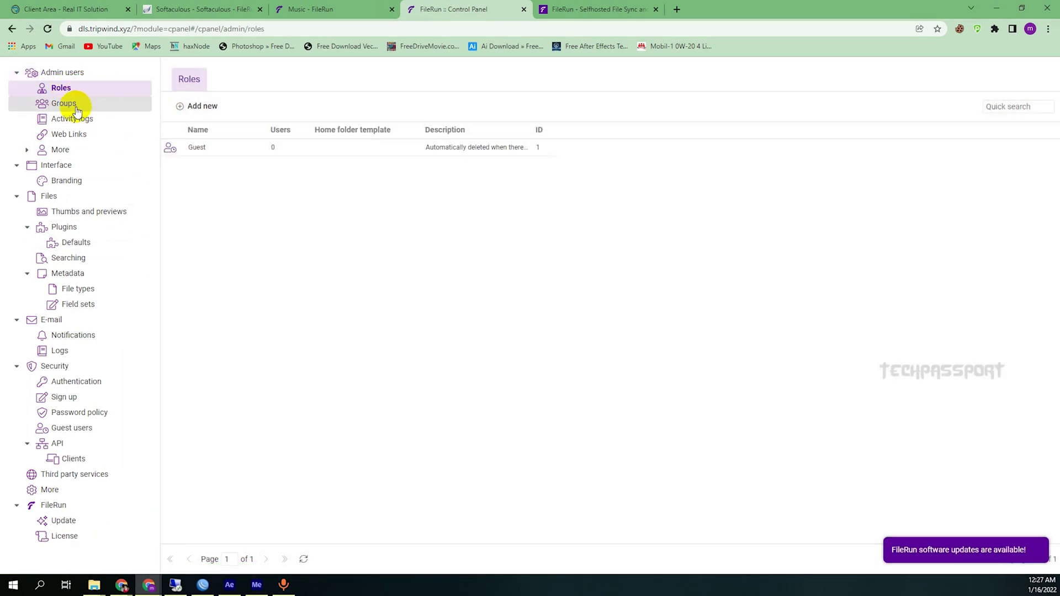
{"action": "left_click", "coordinate": [64, 103]}
{"action": "left_click", "coordinate": [73, 119]}
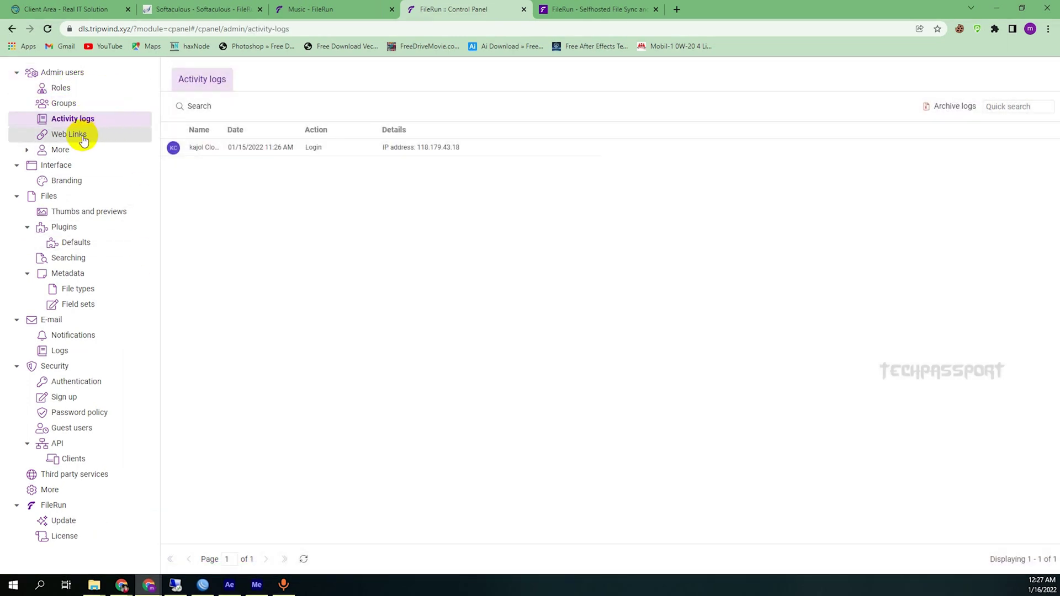
{"action": "left_click", "coordinate": [70, 135]}
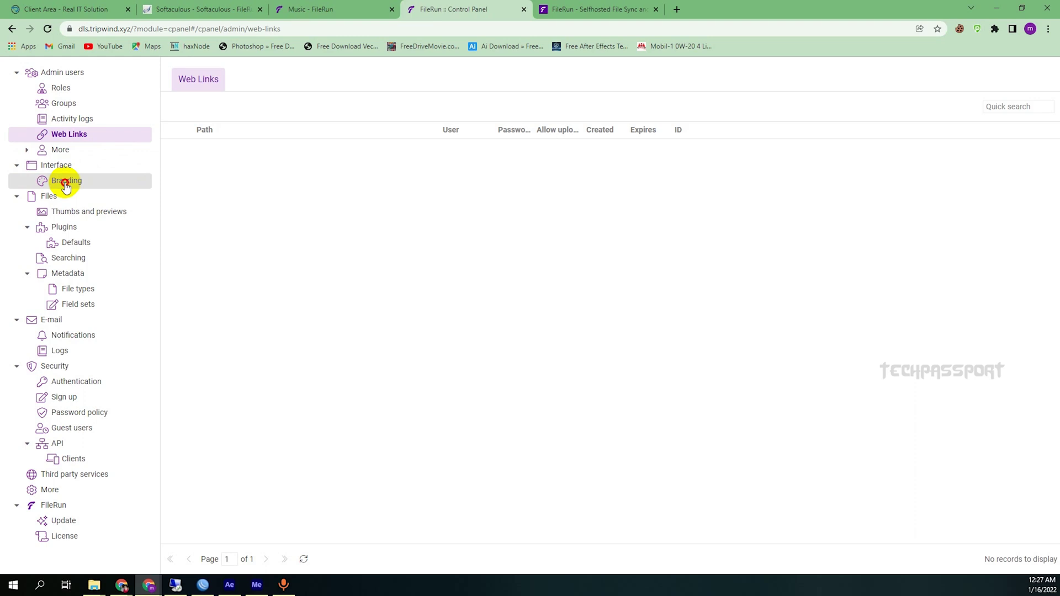
{"action": "left_click", "coordinate": [64, 183]}
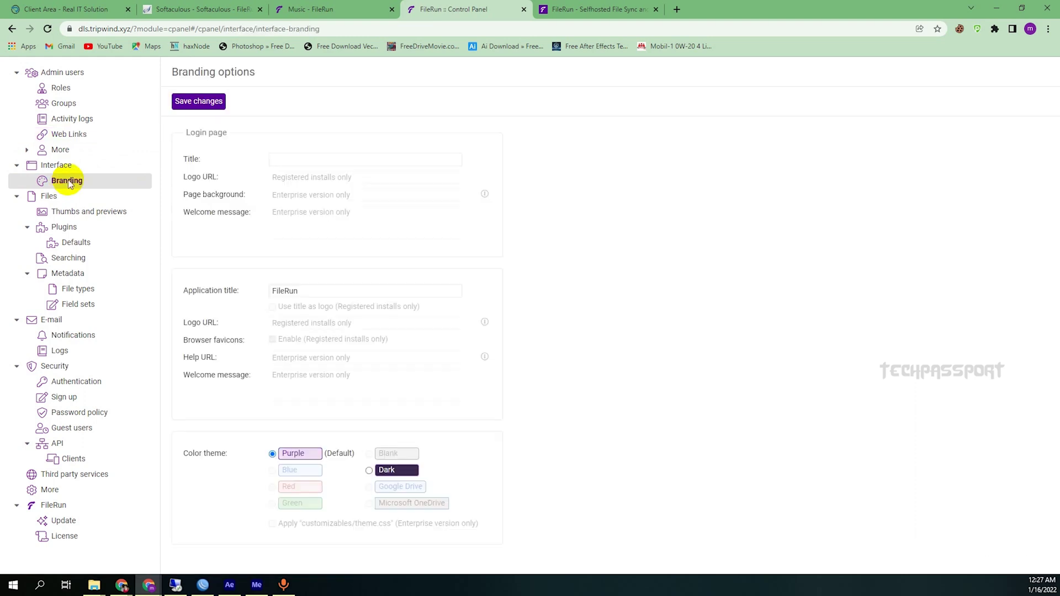
Change the application title to KAJOL CLOUD and save the settings
{"action": "left_click", "coordinate": [319, 157]}
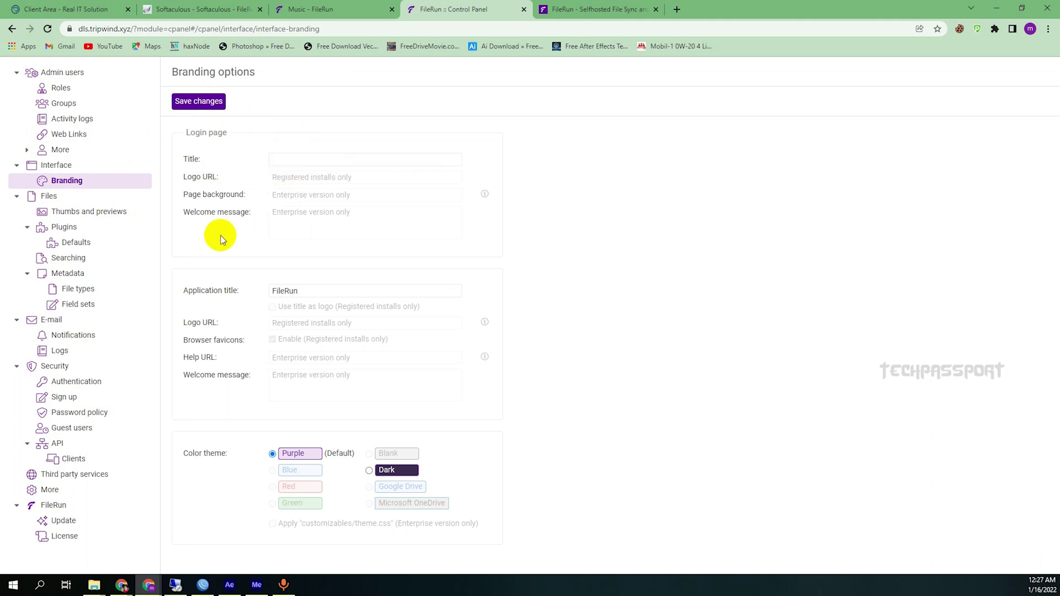
{"action": "double_click", "coordinate": [306, 291]}
{"action": "type", "text": "KAJOL"}
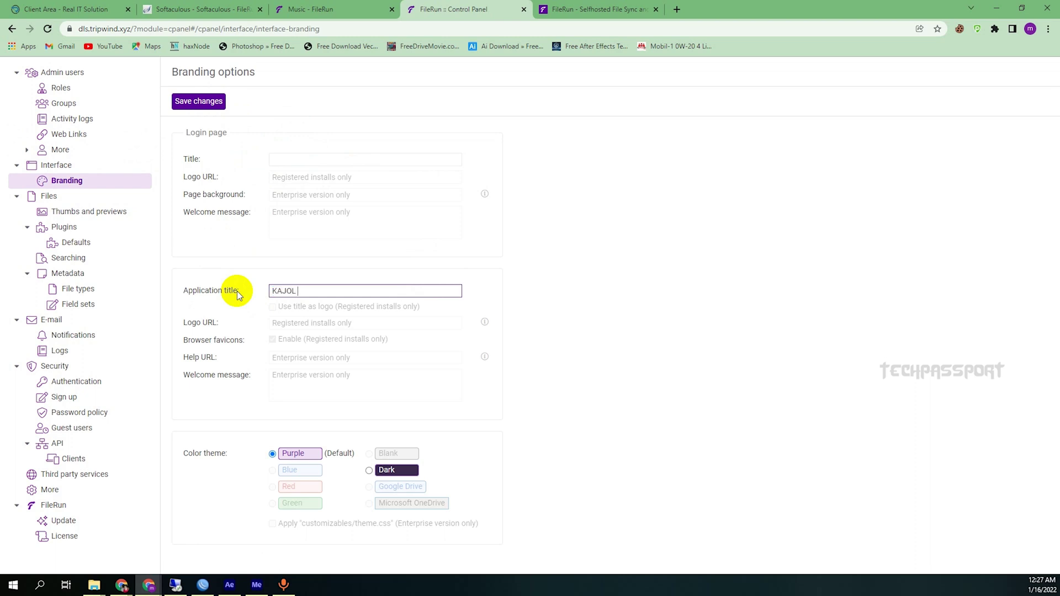
{"action": "type", "text": "Clo"}
{"action": "key", "text": "BackSpace"}
{"action": "key", "text": "BackSpace"}
{"action": "type", "text": "LOUD"}
{"action": "left_click", "coordinate": [198, 101]}
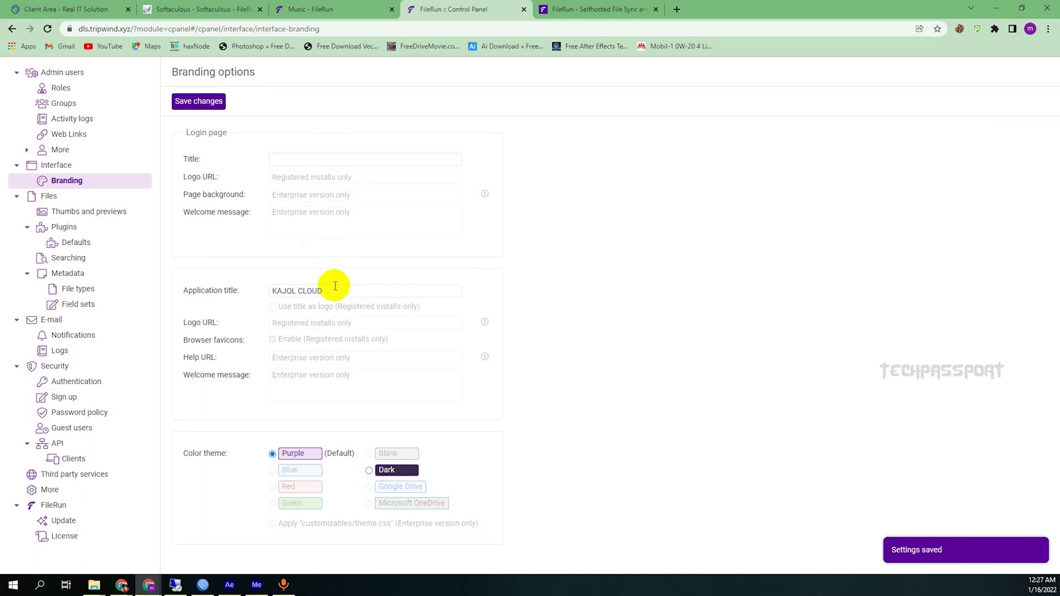
Copy KAJOL CLOUD into the login page Title field and save again
{"action": "left_click_drag", "start_coordinate": [335, 290], "coordinate": [252, 288]}
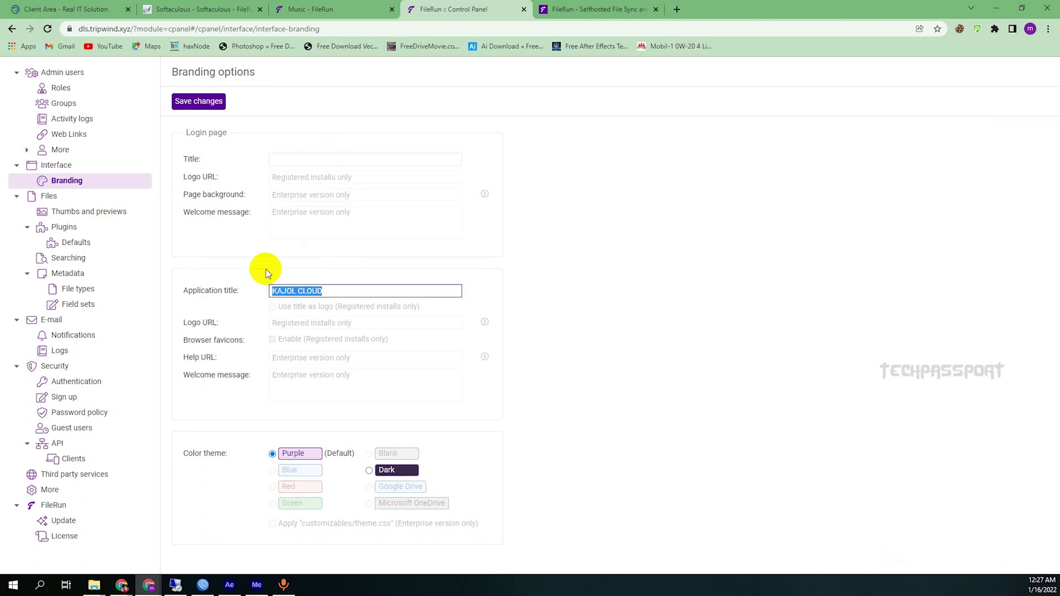
{"action": "left_click", "coordinate": [298, 160]}
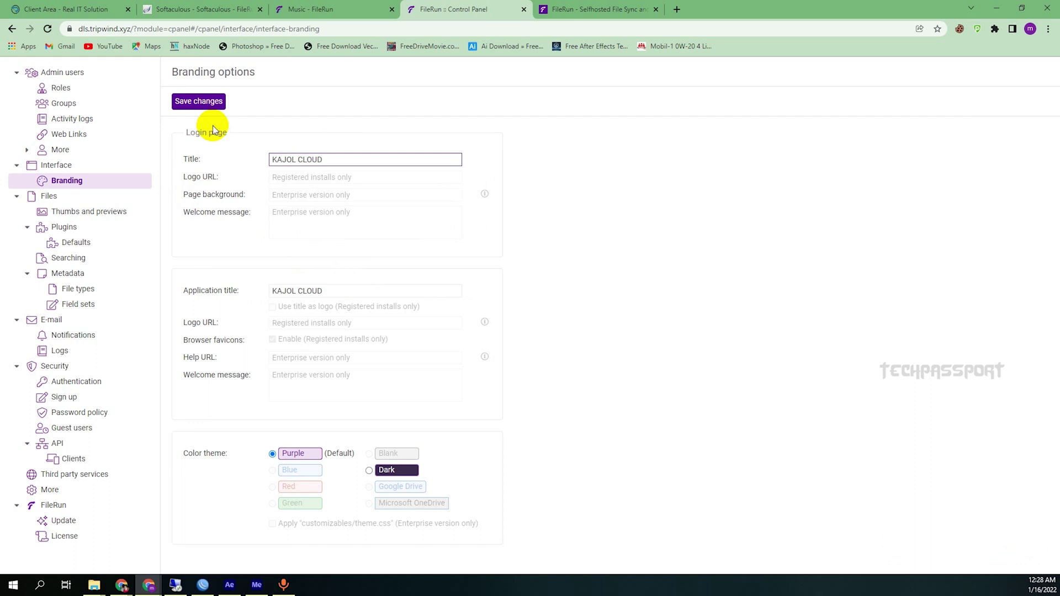
{"action": "left_click", "coordinate": [198, 100]}
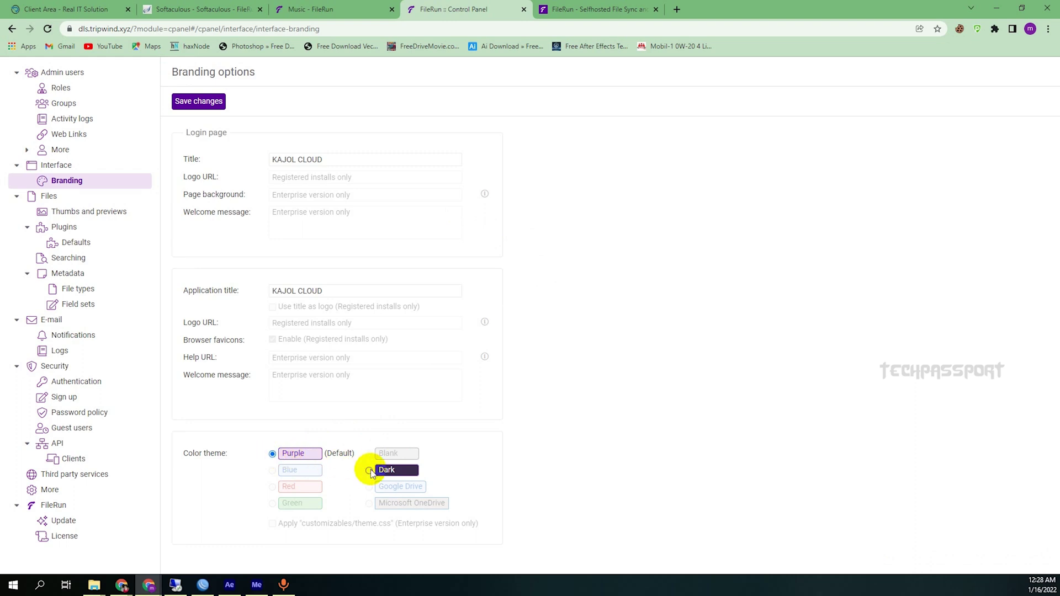
Review the Thumbs and previews, Plugins, Defaults and Third party services settings
{"action": "left_click", "coordinate": [89, 211]}
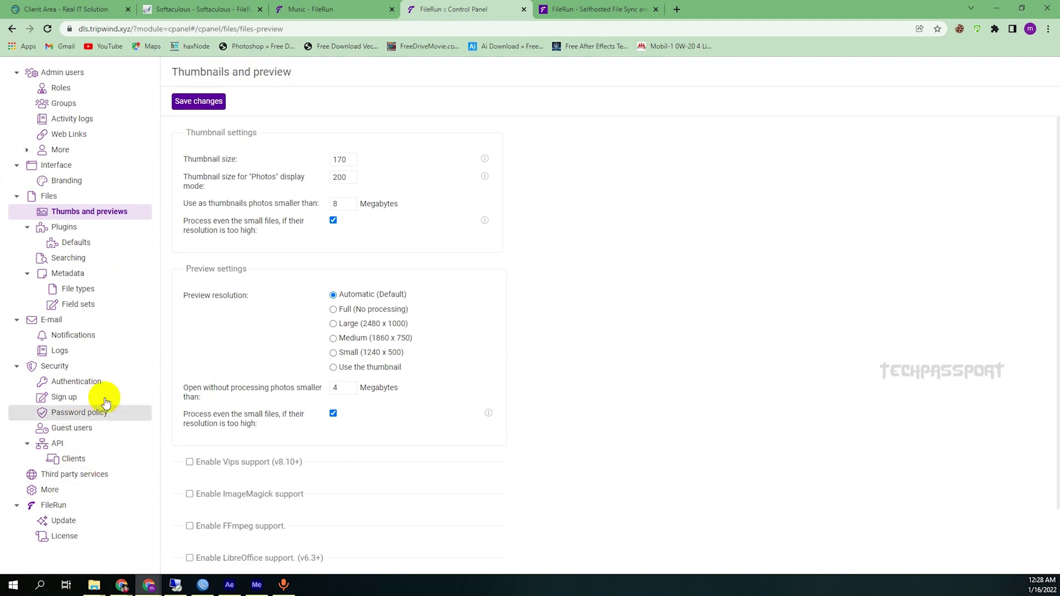
{"action": "left_click", "coordinate": [64, 227]}
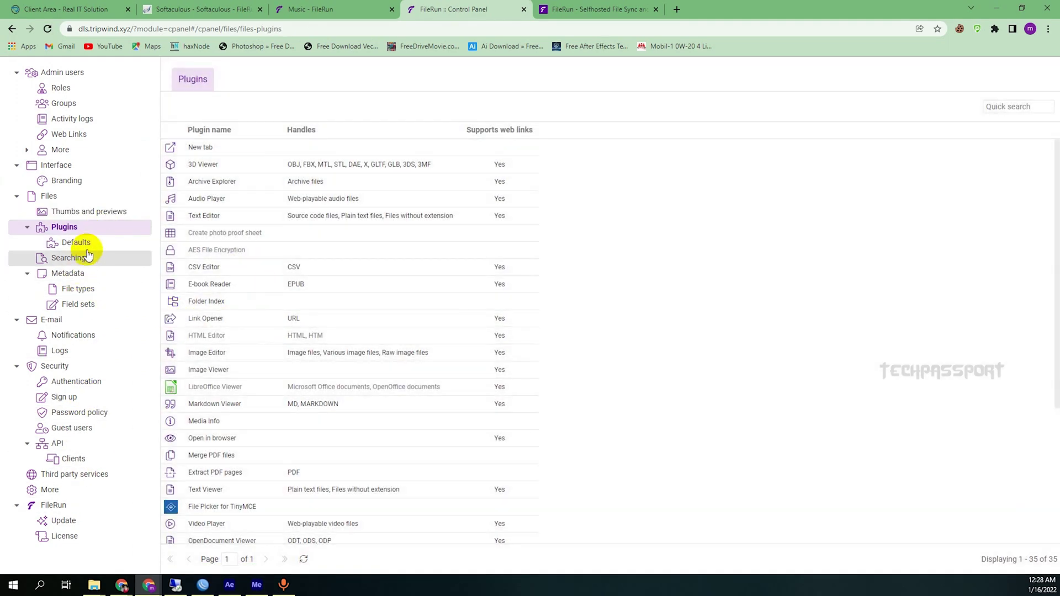
{"action": "left_click", "coordinate": [83, 243]}
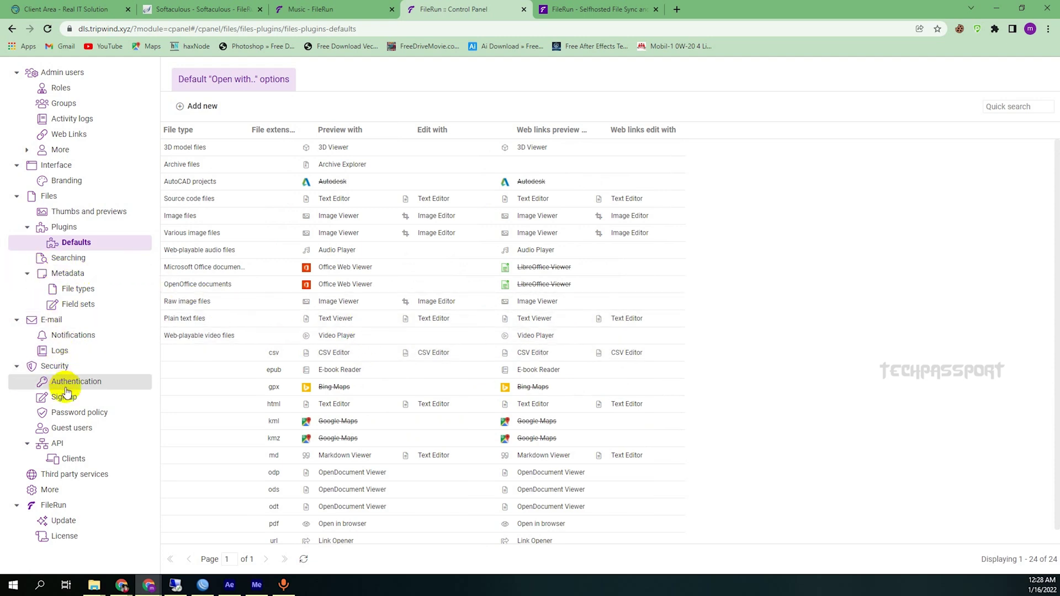
{"action": "left_click", "coordinate": [74, 474]}
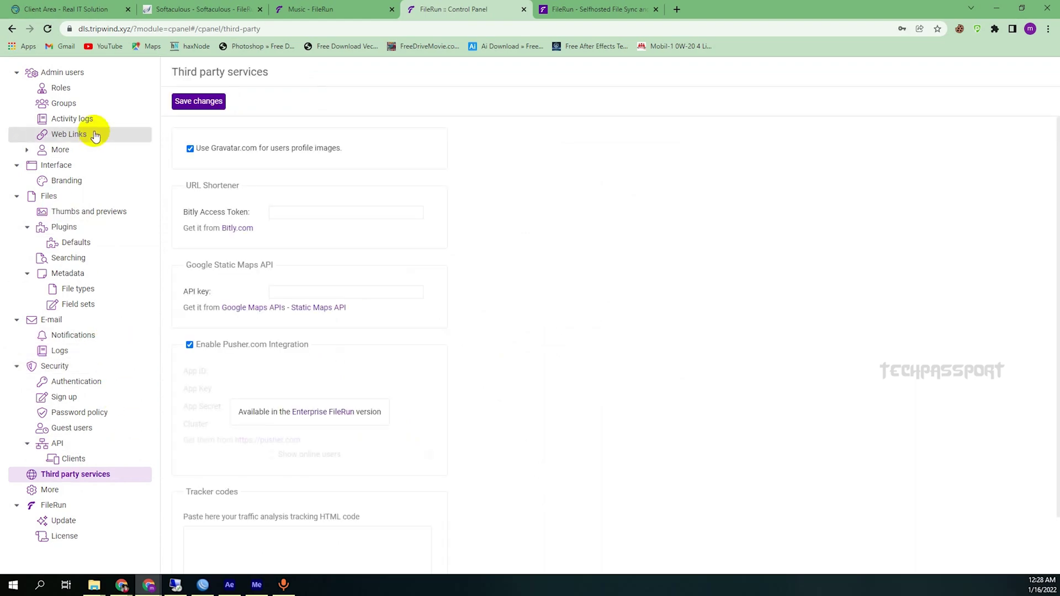
Check the Roles, Groups and Activity logs pages, then collapse Admin users
{"action": "left_click", "coordinate": [61, 88]}
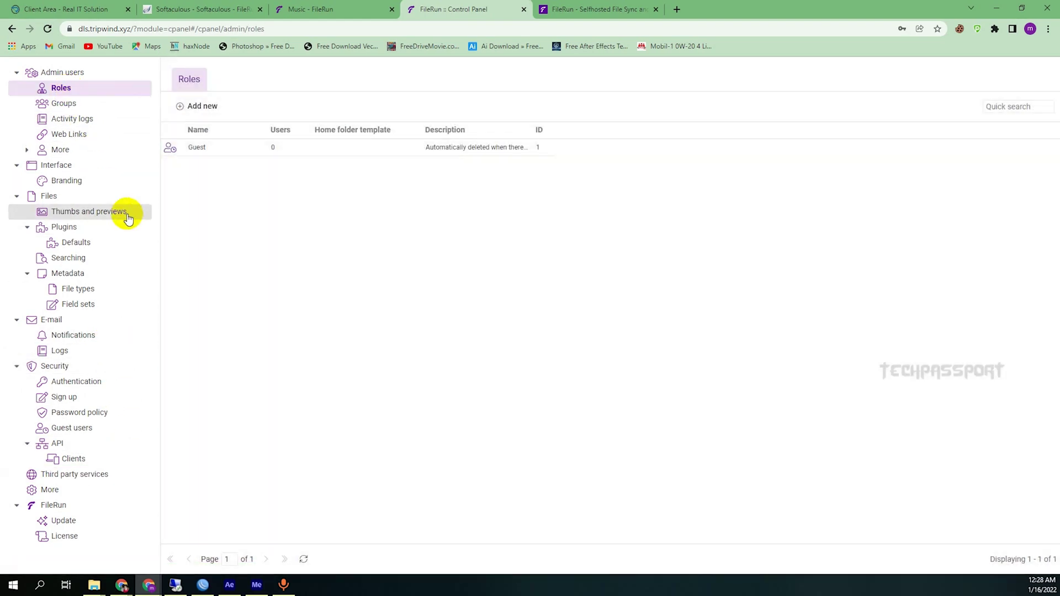
{"action": "left_click", "coordinate": [66, 103]}
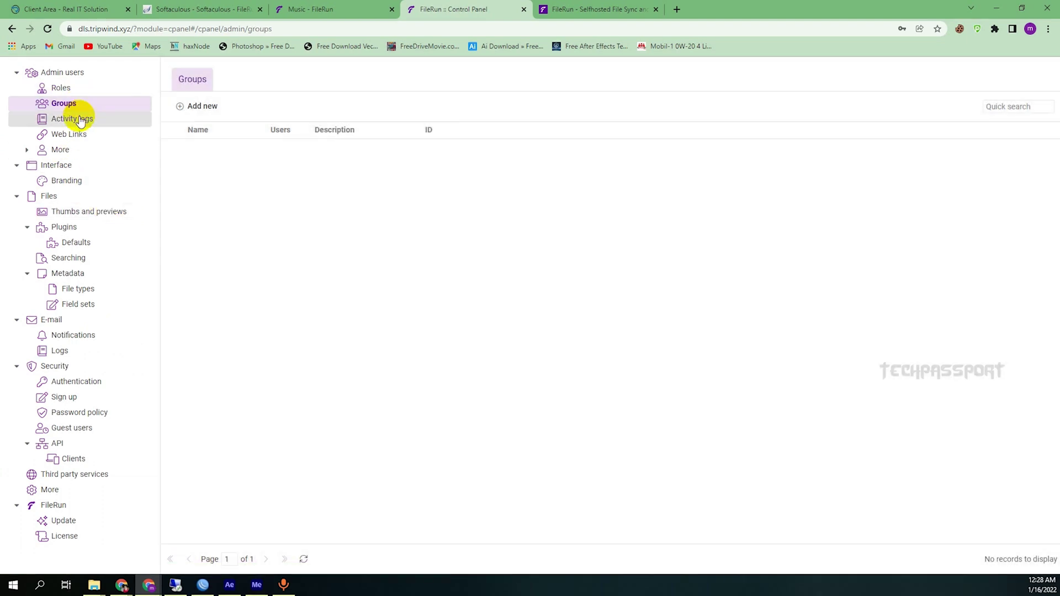
{"action": "left_click", "coordinate": [73, 118]}
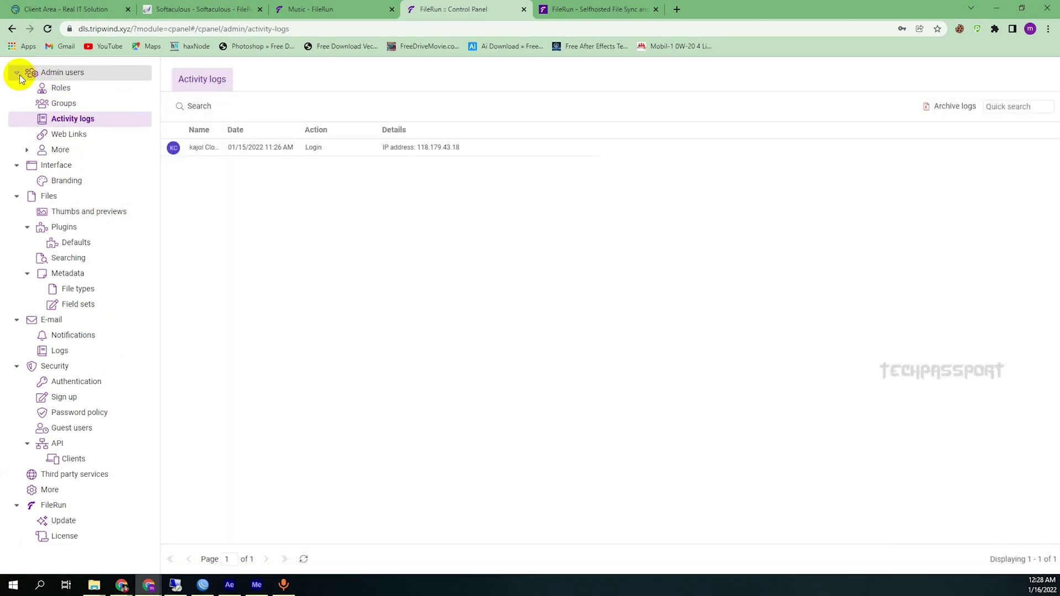
{"action": "left_click", "coordinate": [17, 72]}
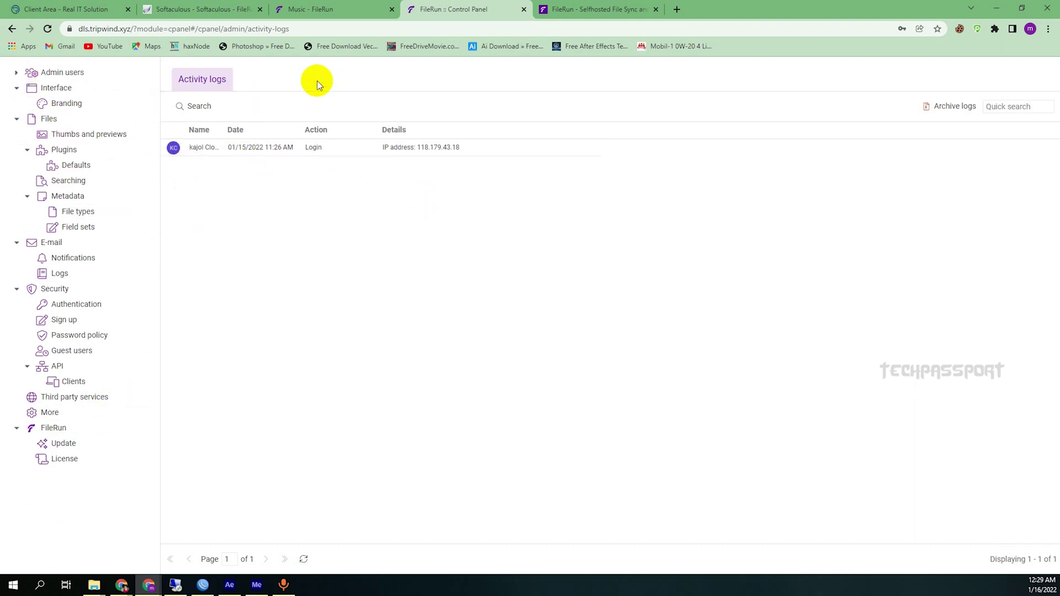
Switch to the FileRun files tab and go to the empty My Files folder
{"action": "left_click", "coordinate": [62, 72]}
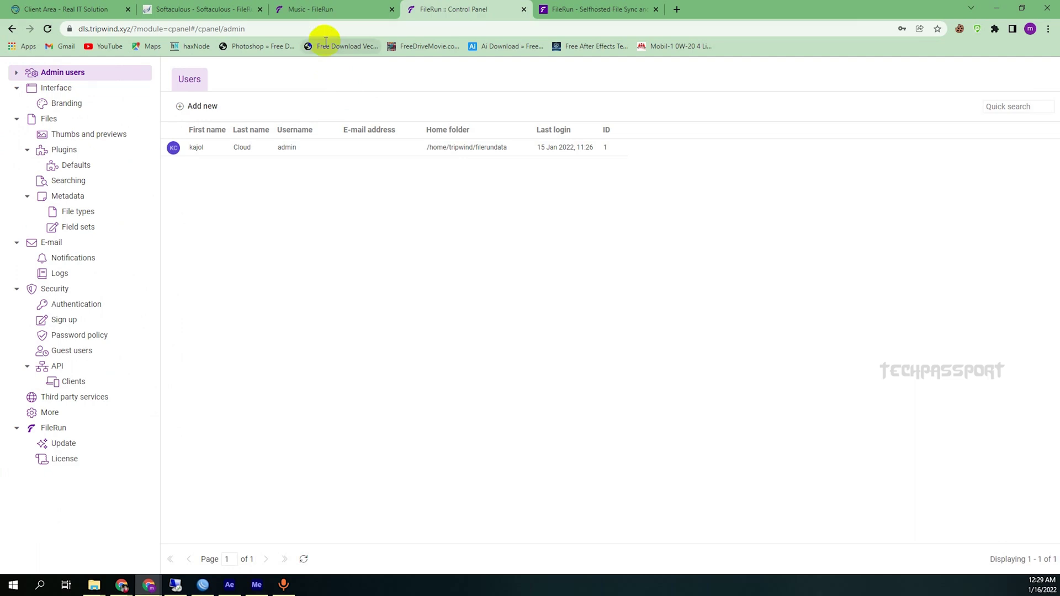
{"action": "left_click", "coordinate": [315, 9]}
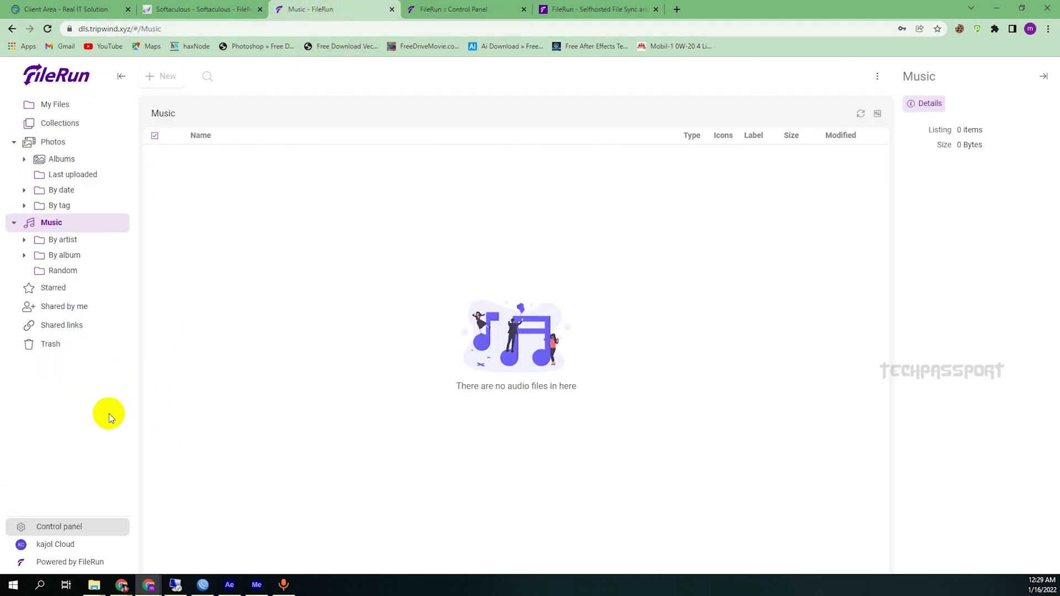
{"action": "left_click", "coordinate": [63, 108]}
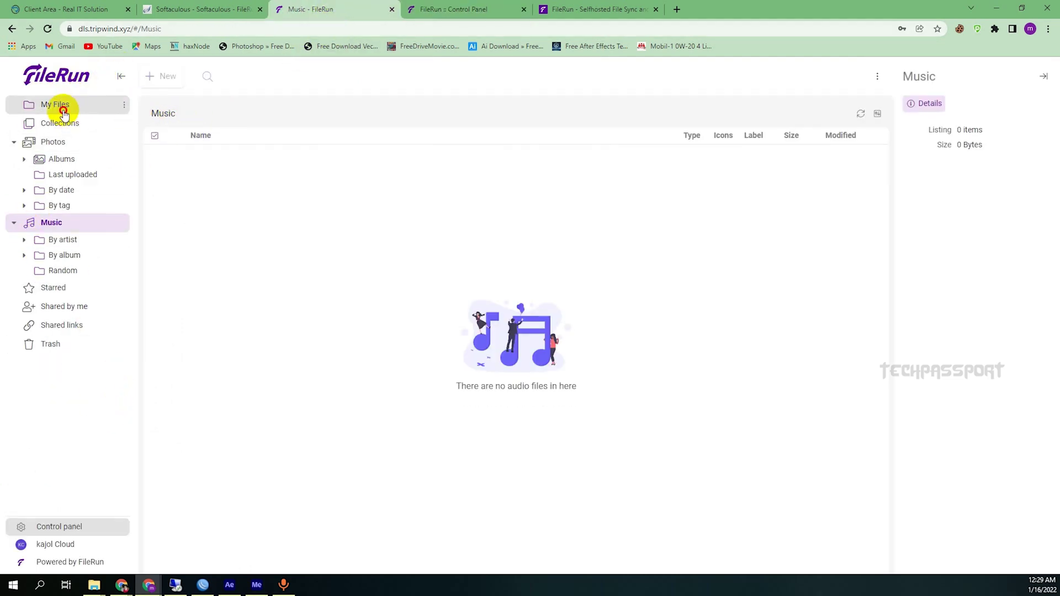
Show the New menu, try and cancel a file request, then show New again
{"action": "left_click", "coordinate": [166, 76]}
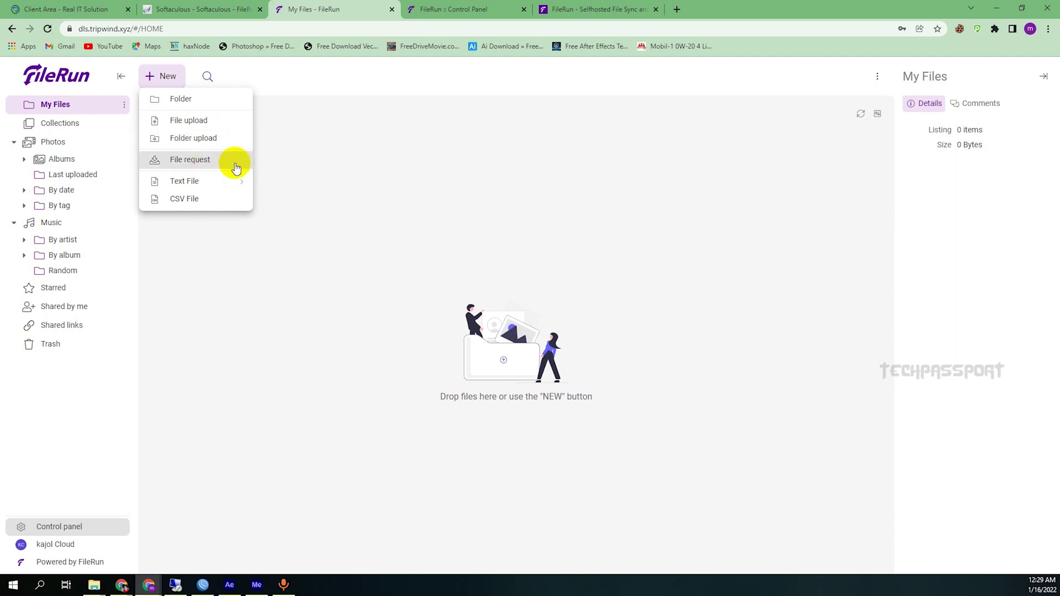
{"action": "left_click", "coordinate": [217, 161]}
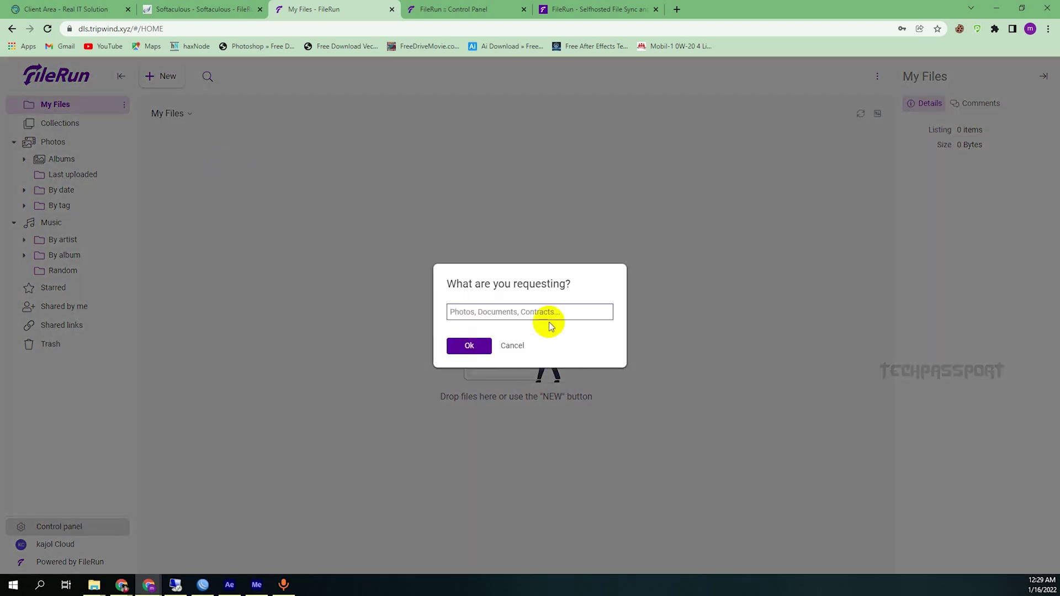
{"action": "left_click", "coordinate": [514, 346]}
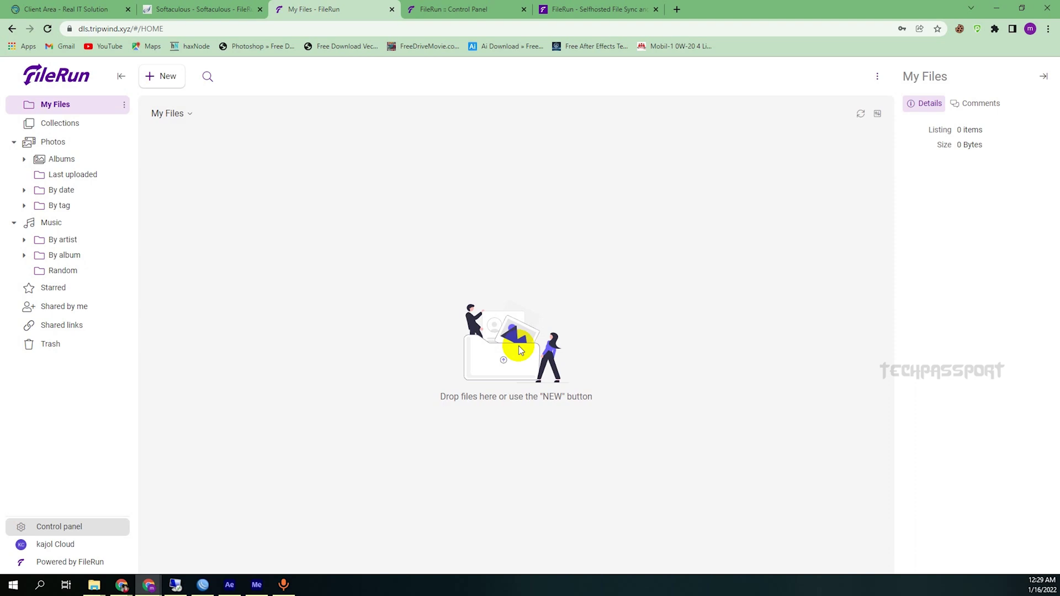
{"action": "left_click", "coordinate": [162, 76]}
{"action": "mouse_move", "coordinate": [196, 180]}
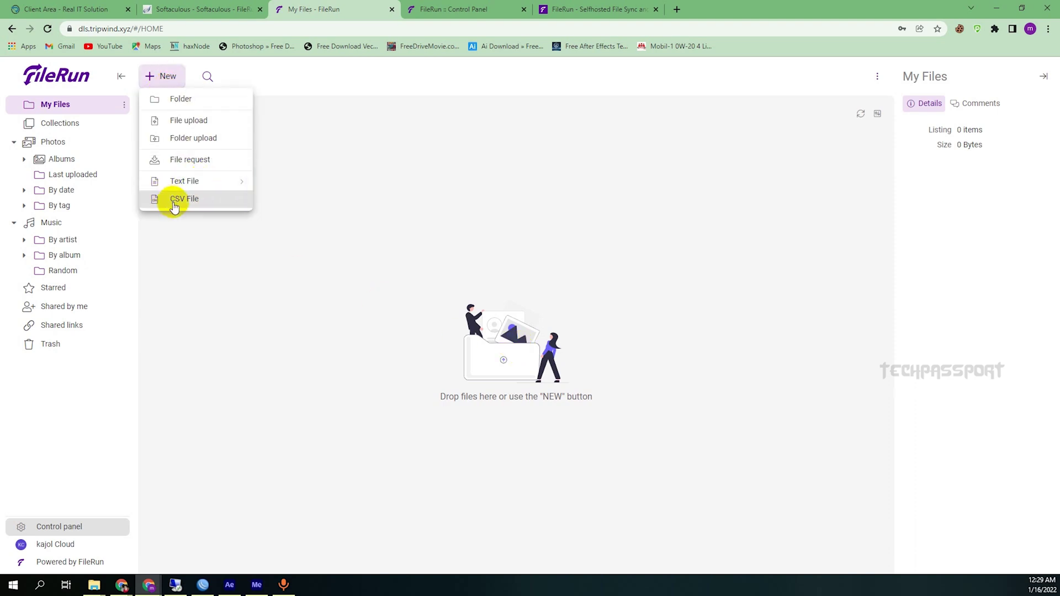
Upload the Black Cooking Food Youtube Thumbnail JPG, preview it, and show its actions menu
{"action": "left_click", "coordinate": [213, 124]}
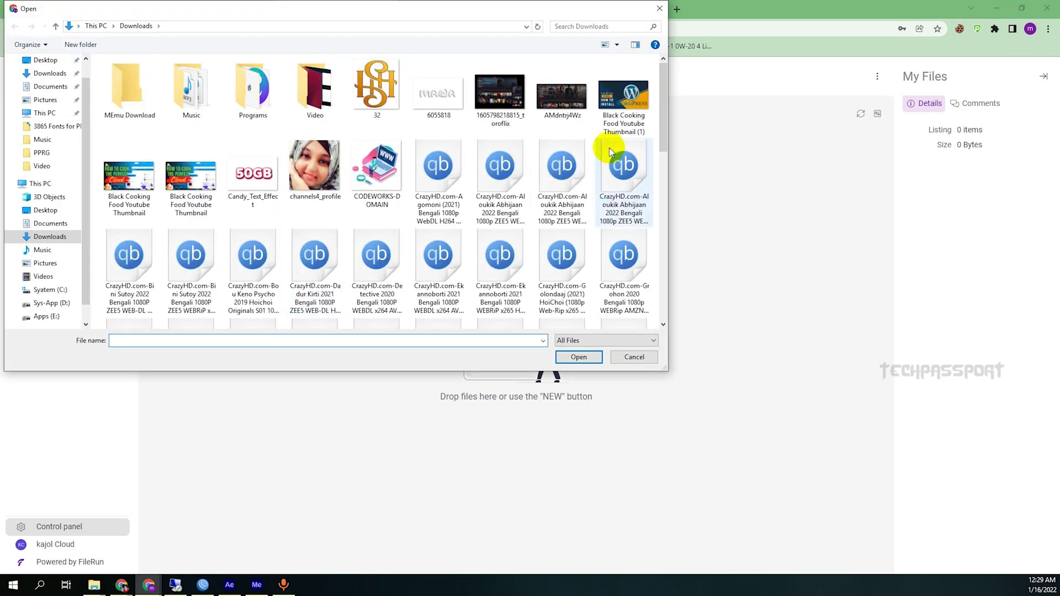
{"action": "double_click", "coordinate": [623, 98]}
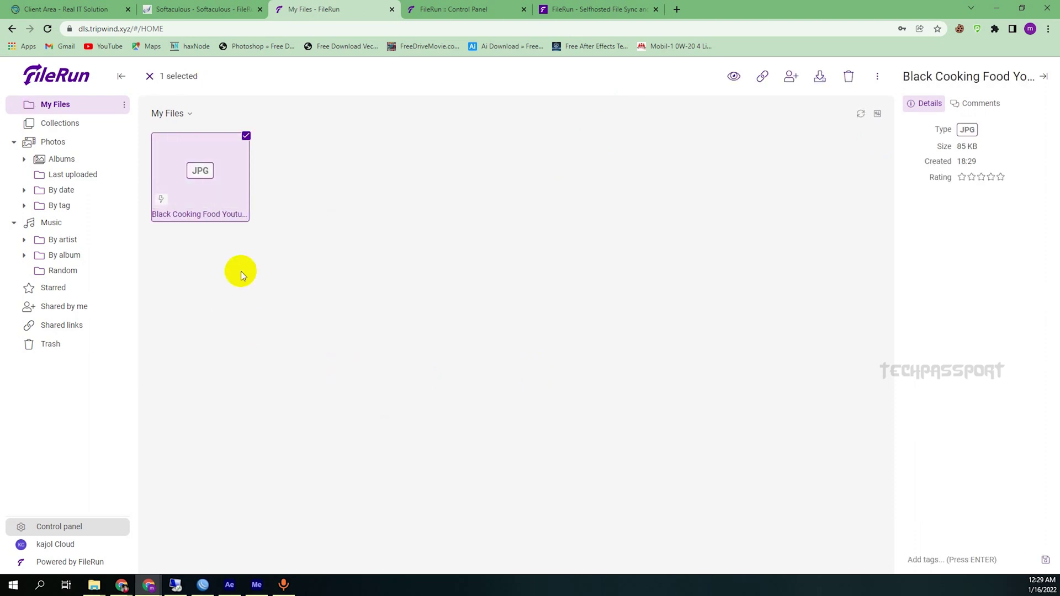
{"action": "double_click", "coordinate": [220, 193]}
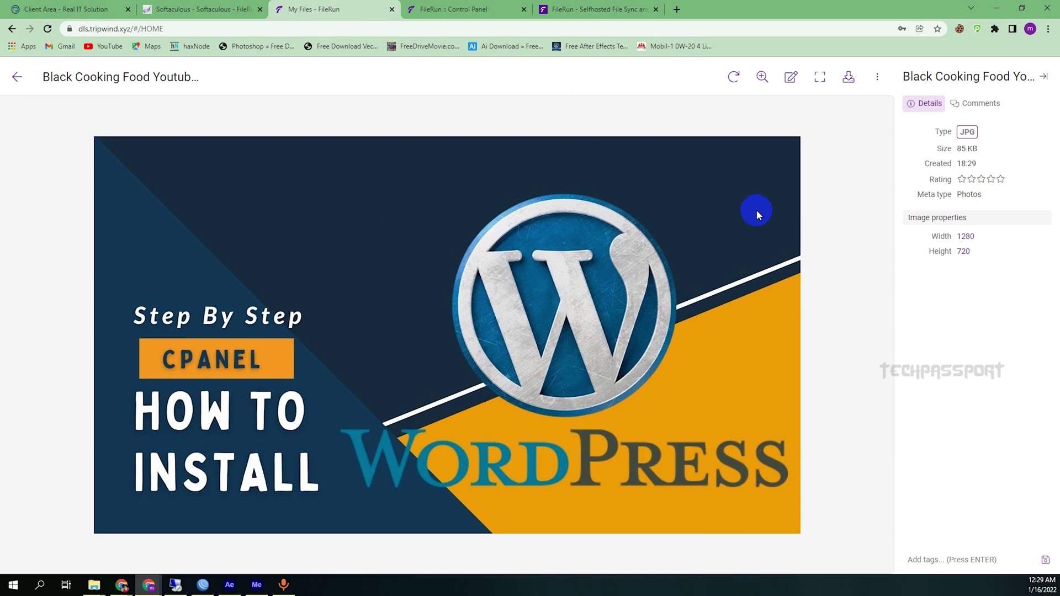
{"action": "left_click", "coordinate": [16, 76]}
{"action": "right_click", "coordinate": [225, 191]}
{"action": "mouse_move", "coordinate": [267, 275]}
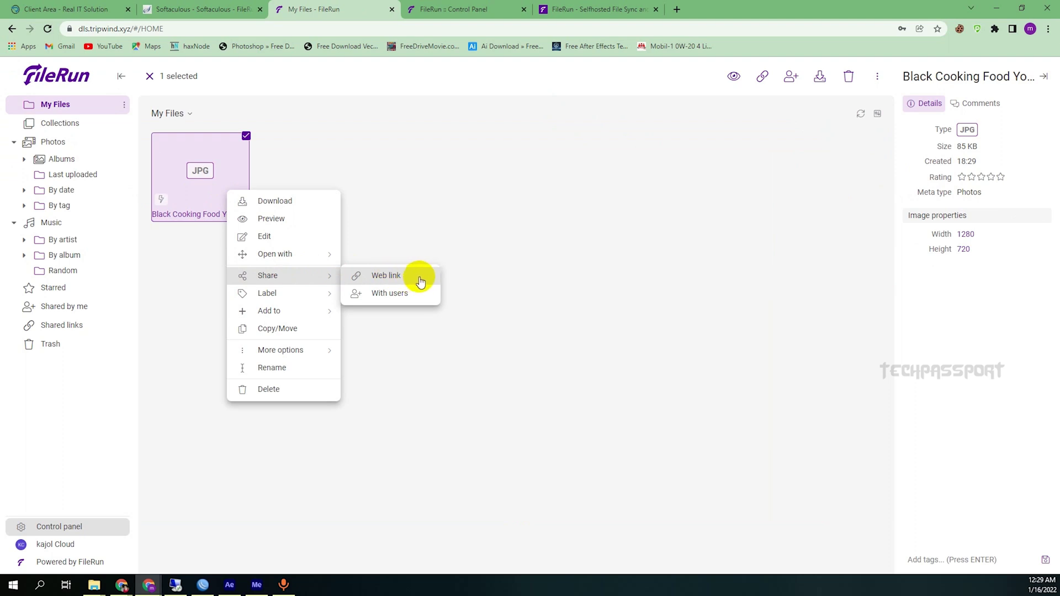
Create a web link for the thumbnail JPG and copy its URL
{"action": "left_click", "coordinate": [406, 275]}
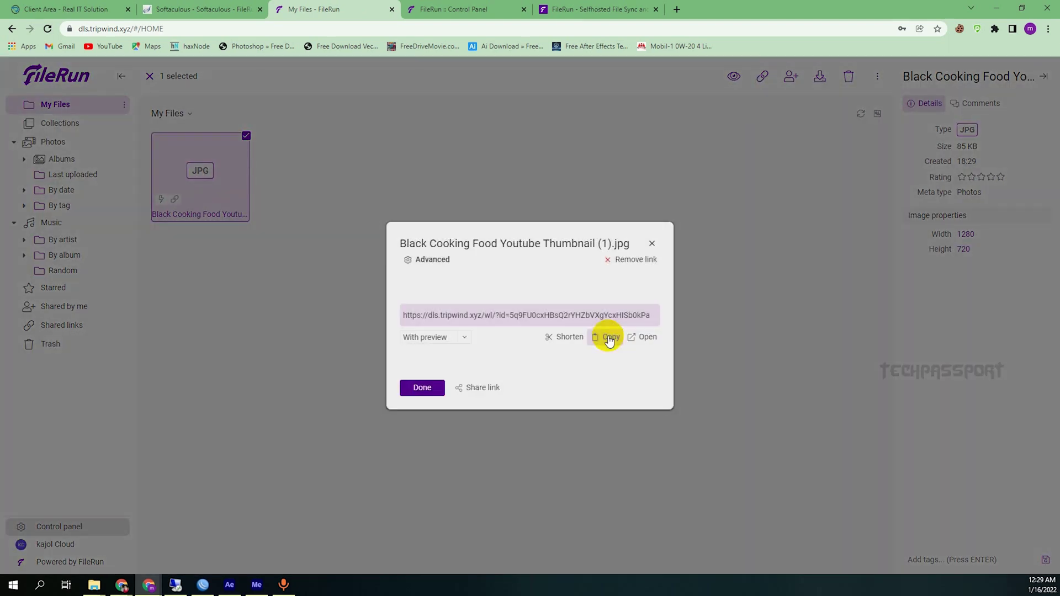
{"action": "left_click", "coordinate": [406, 315]}
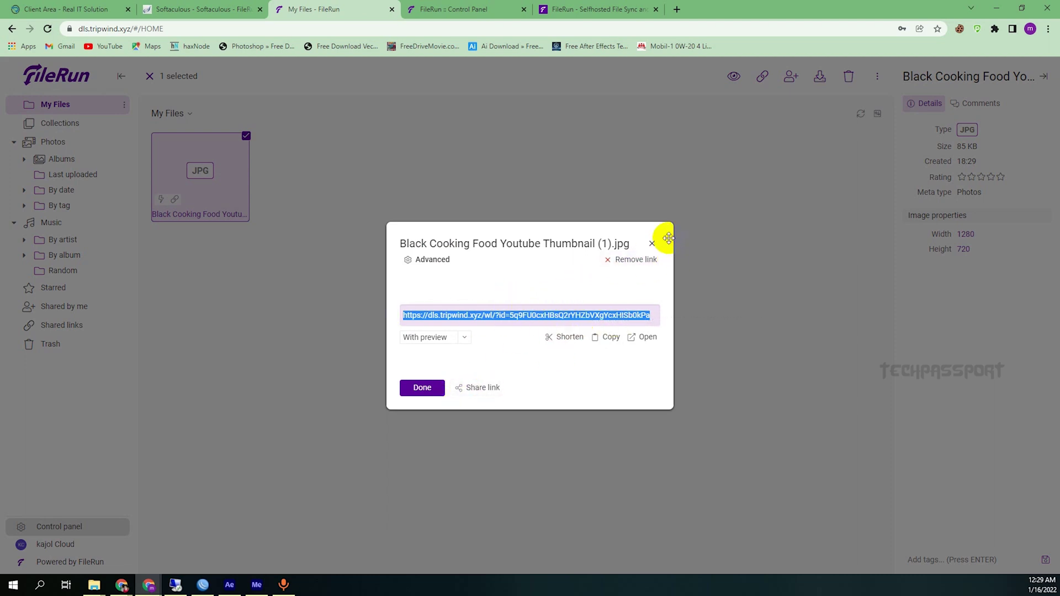
{"action": "right_click", "coordinate": [500, 315]}
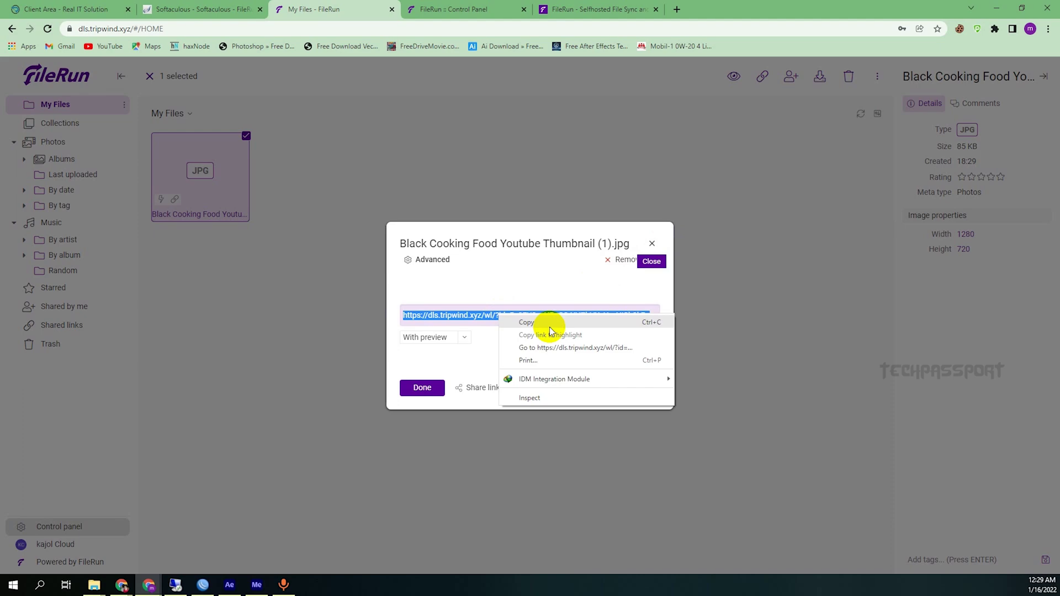
{"action": "left_click", "coordinate": [527, 321]}
Load the copied link in a new Incognito window to verify the shared image
{"action": "left_click", "coordinate": [1048, 28]}
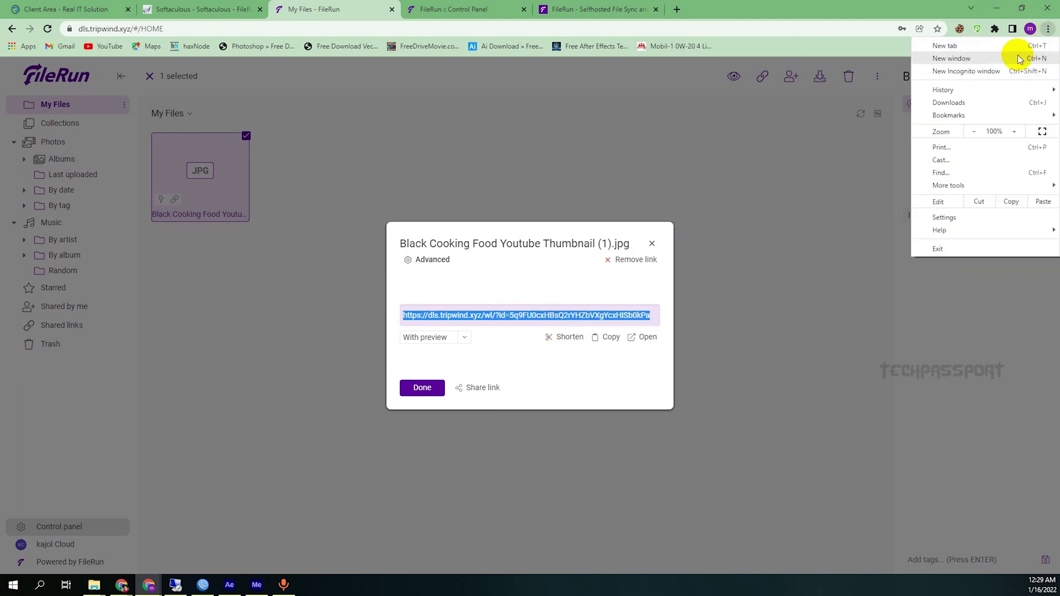
{"action": "left_click", "coordinate": [1009, 72]}
{"action": "right_click", "coordinate": [497, 31]}
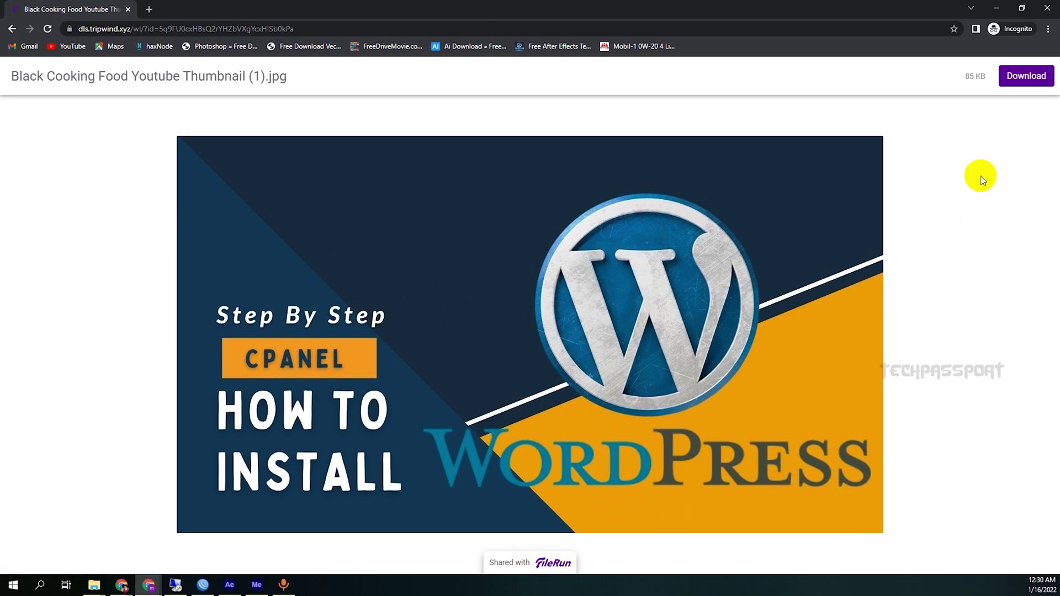
{"action": "left_click", "coordinate": [1052, 10]}
Close the share dialog and upload Meet & Fun! - Ofshane MP3 from Downloads/Music
{"action": "left_click", "coordinate": [421, 388]}
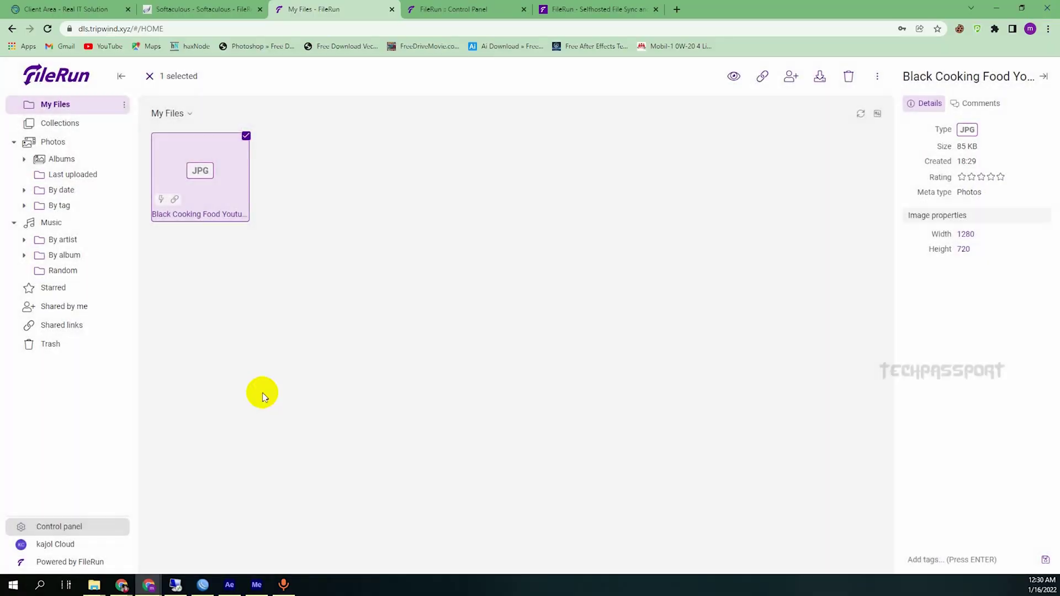
{"action": "left_click", "coordinate": [149, 77]}
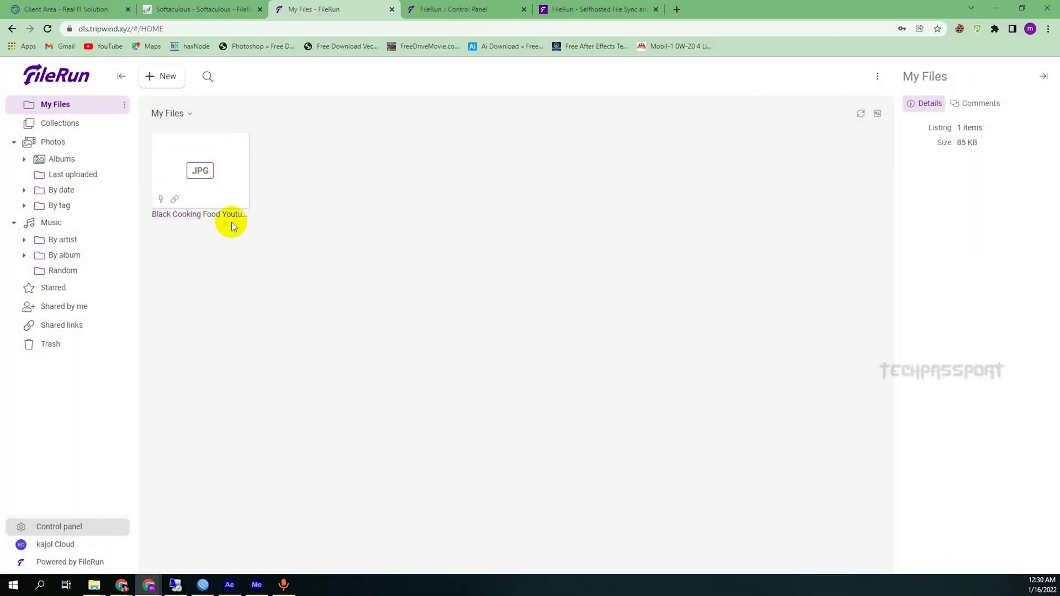
{"action": "left_click", "coordinate": [162, 76]}
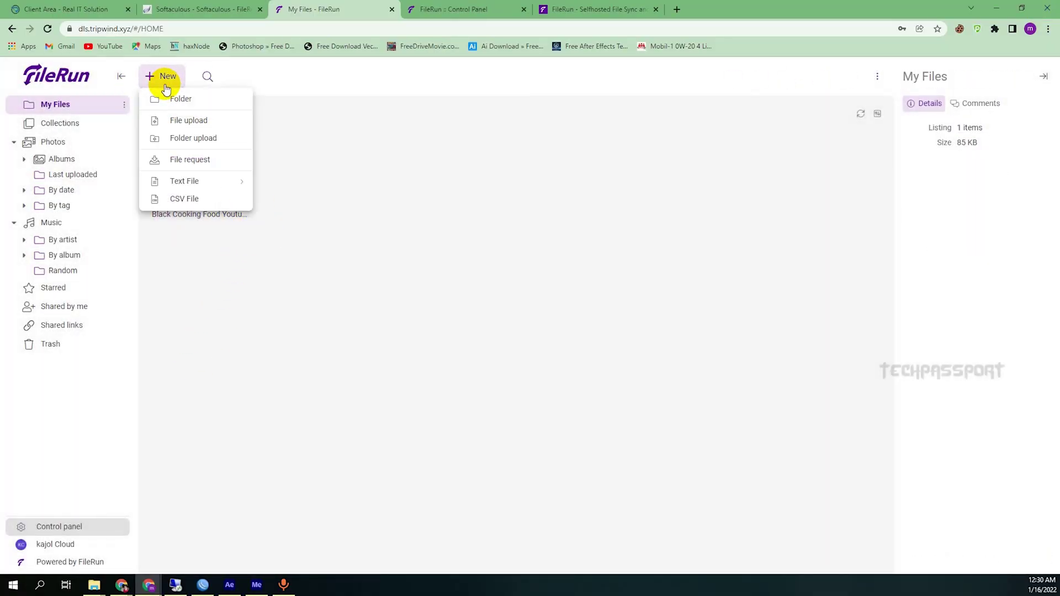
{"action": "left_click", "coordinate": [220, 122]}
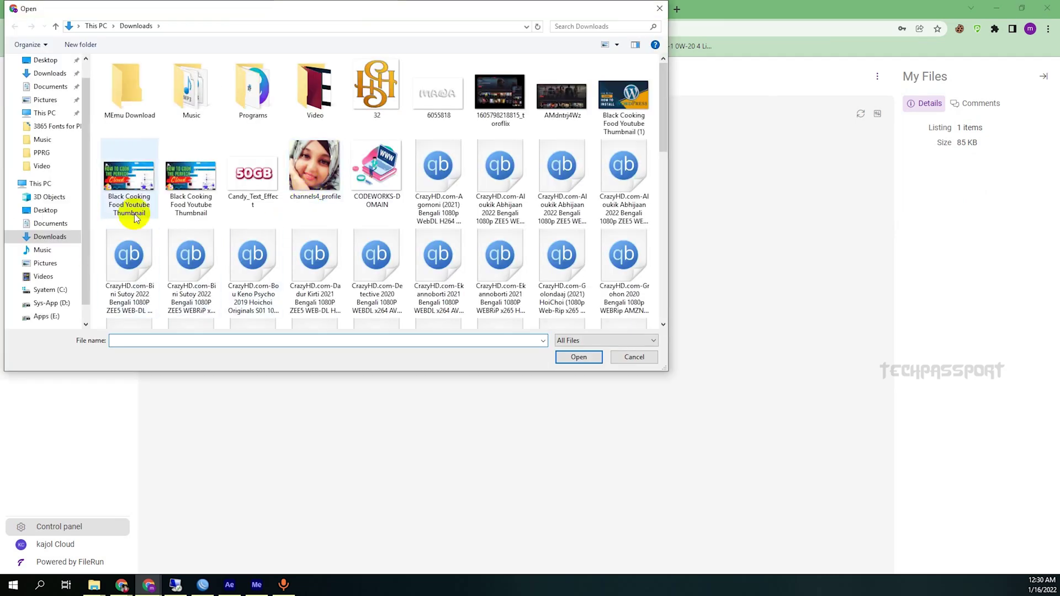
{"action": "double_click", "coordinate": [191, 91]}
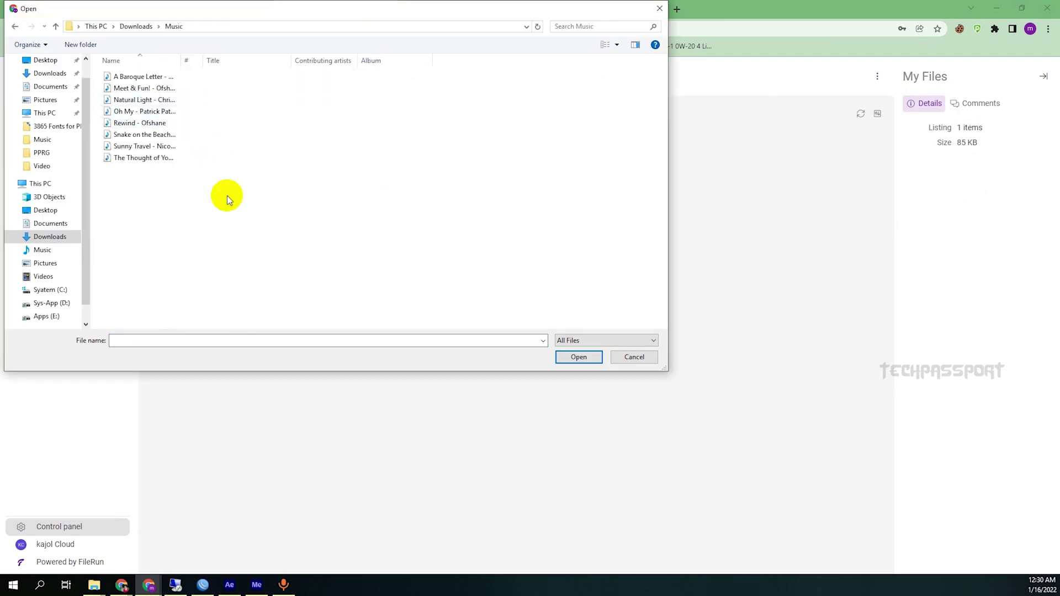
{"action": "double_click", "coordinate": [143, 88]}
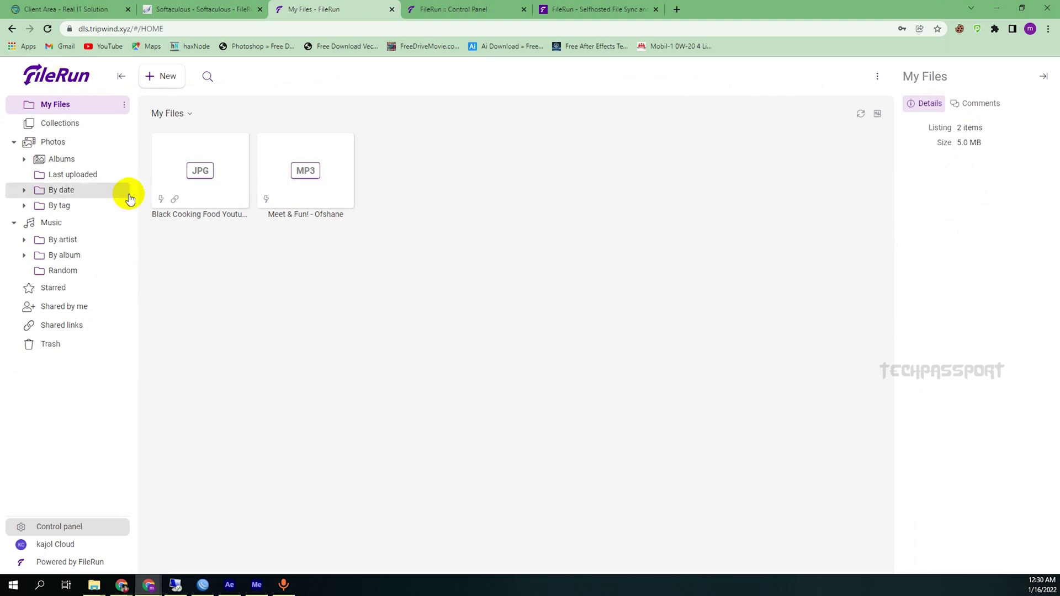
{"action": "left_click", "coordinate": [121, 76]}
{"action": "left_click", "coordinate": [14, 77]}
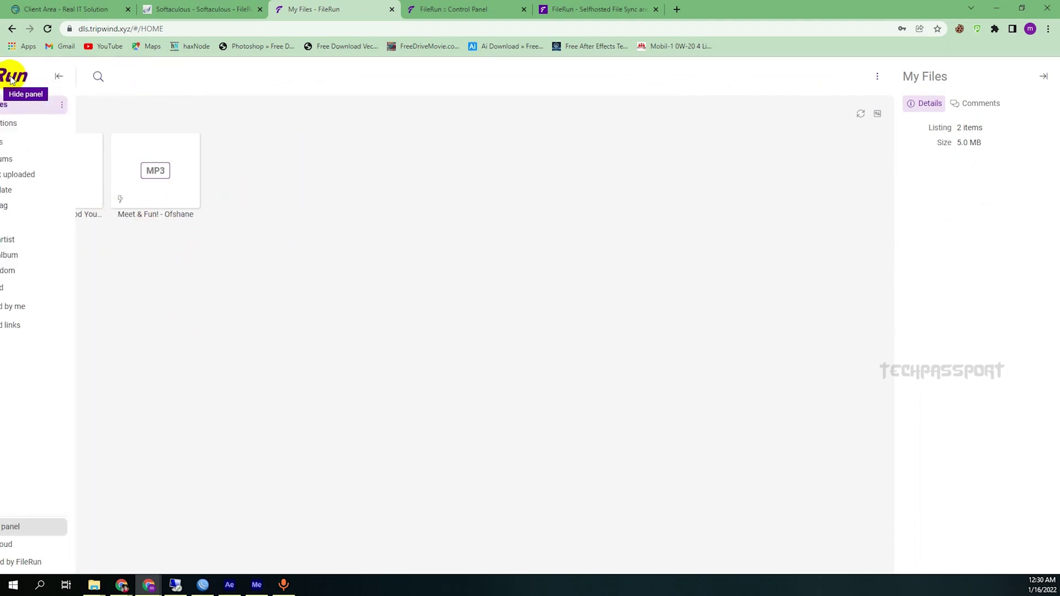